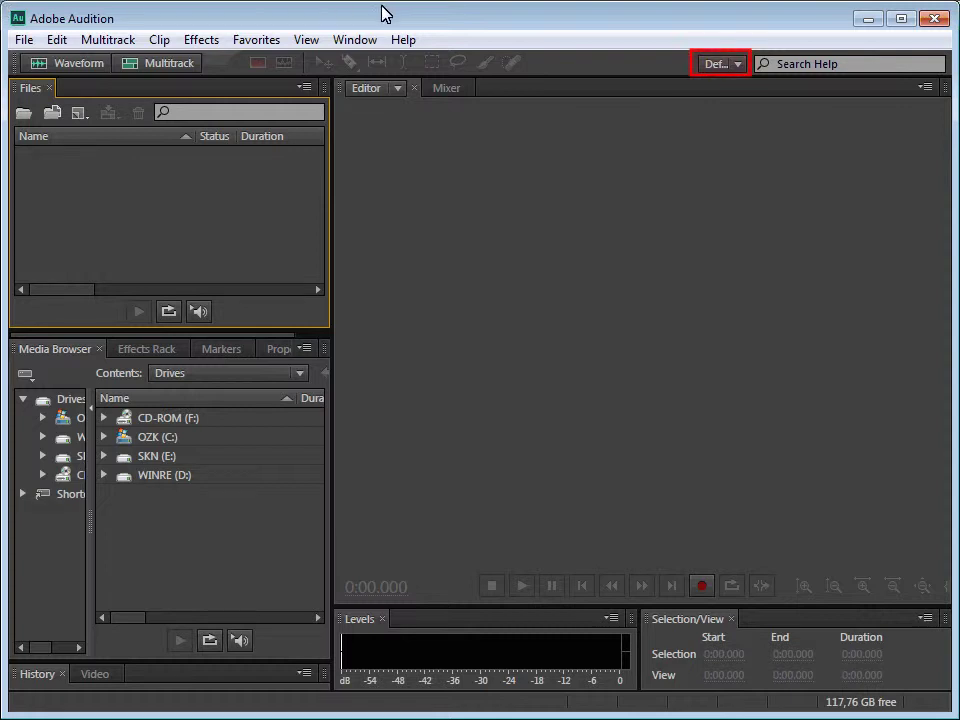
- Switch to the Edit Audio to Video workspace and make the Video panel taller
click(736, 66)
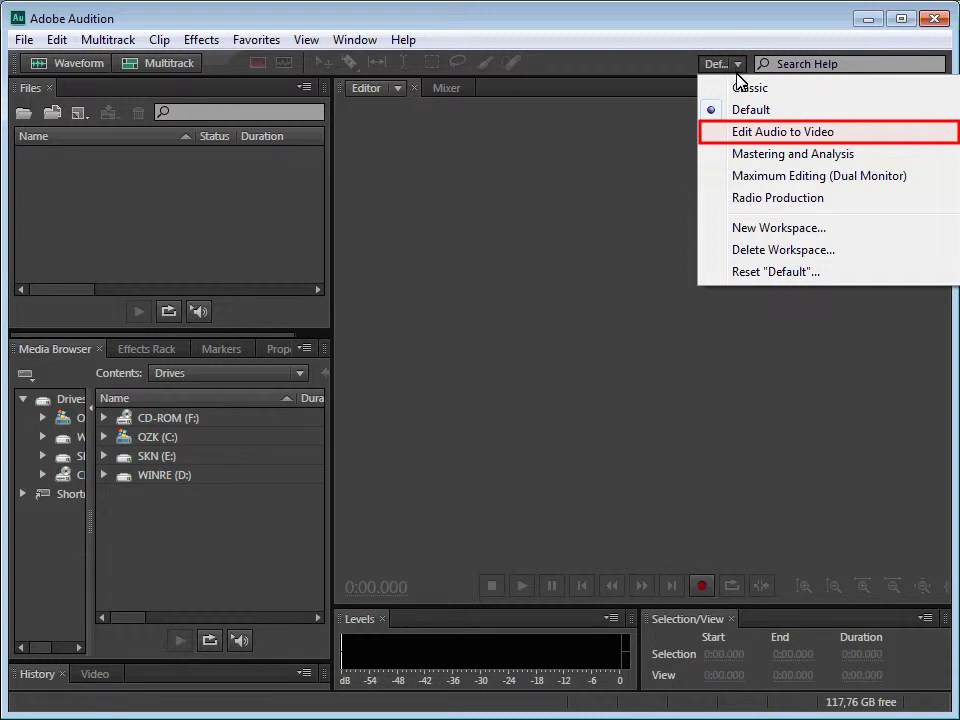
click(741, 132)
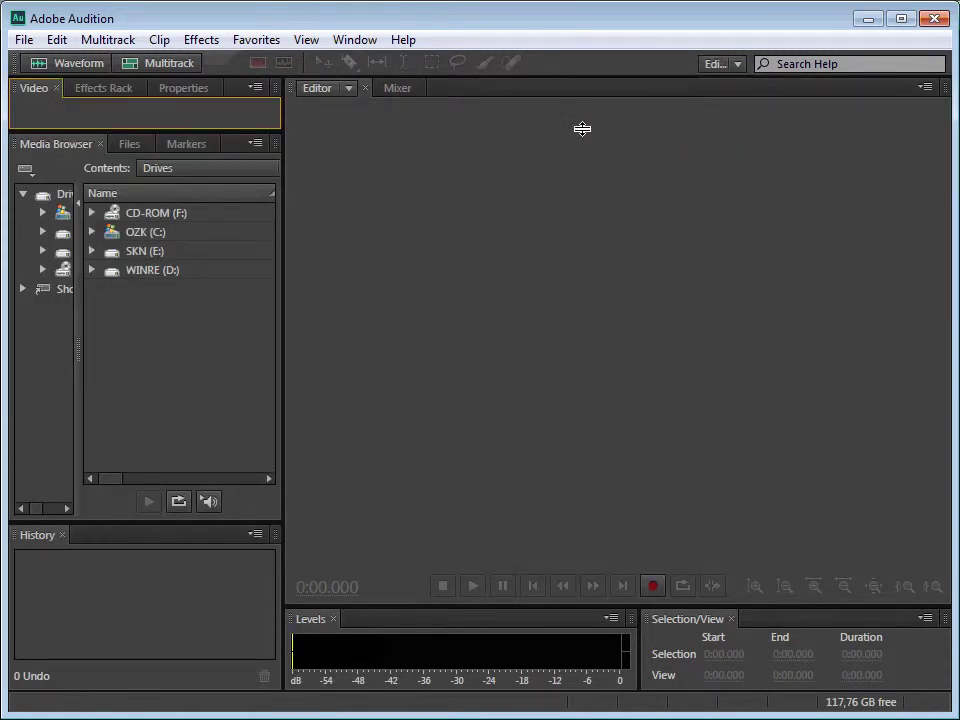
drag(178, 126, 162, 249)
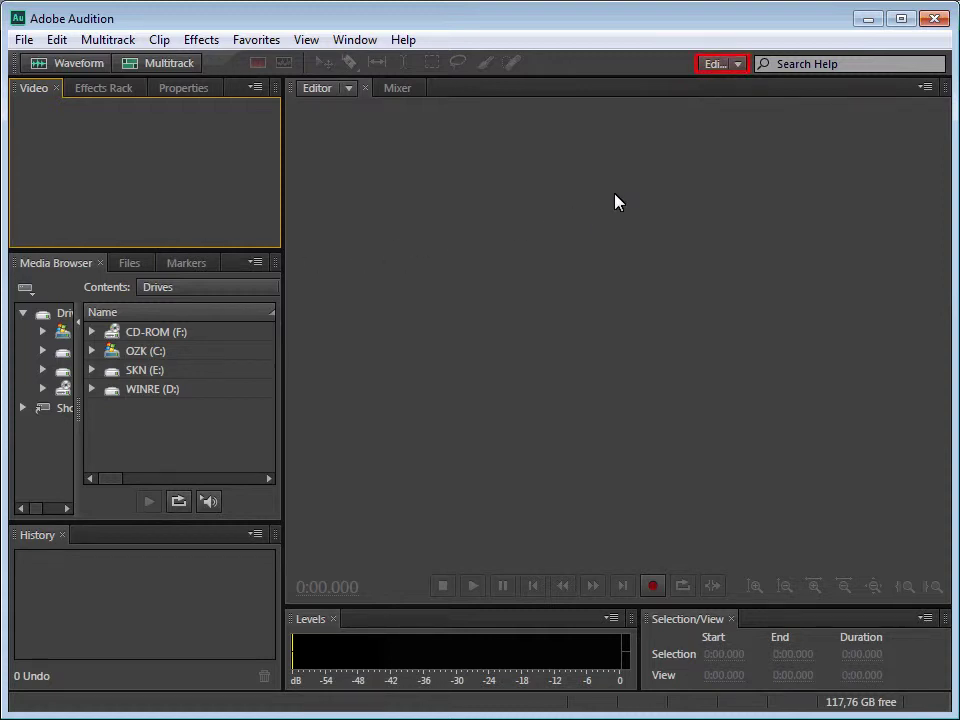
- Switch to the Mastering and Analysis workspace and bring up the Diagnostics panel
click(735, 65)
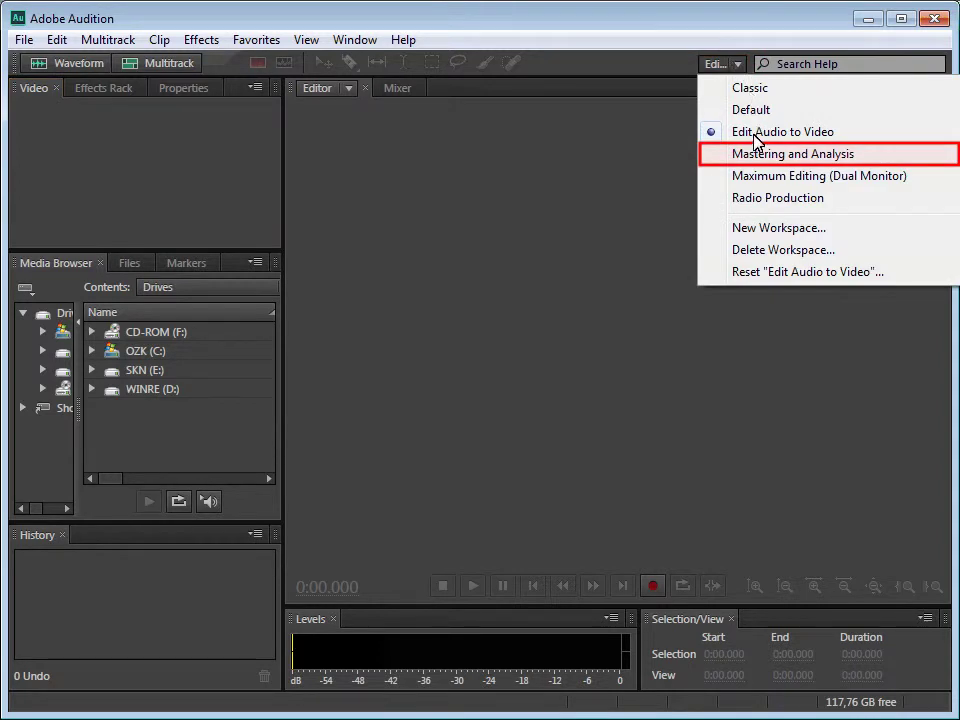
click(700, 154)
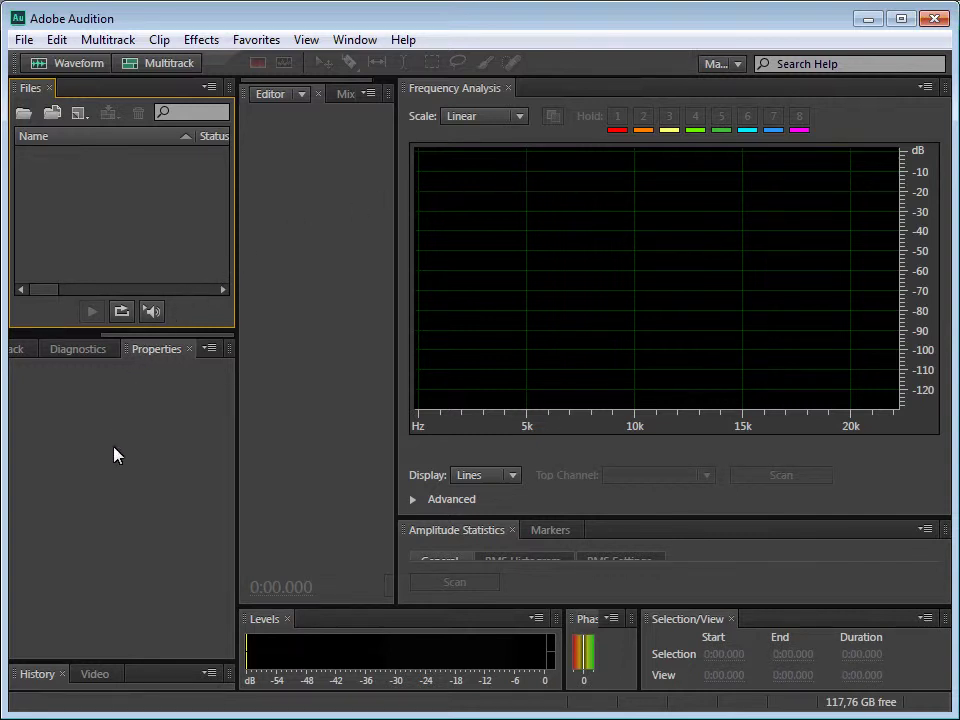
click(115, 472)
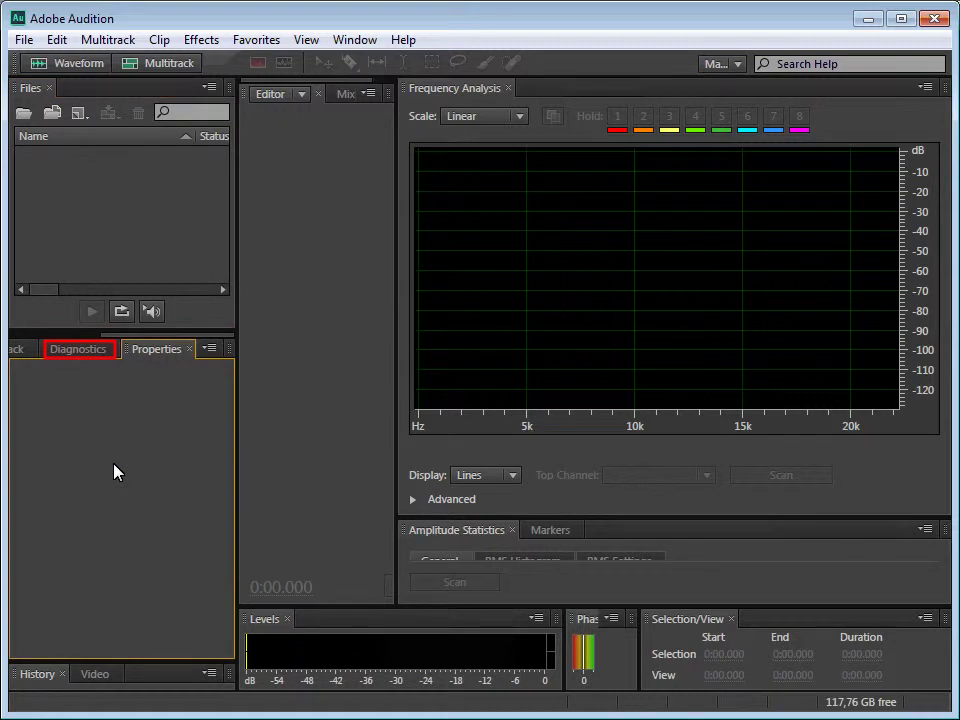
click(70, 358)
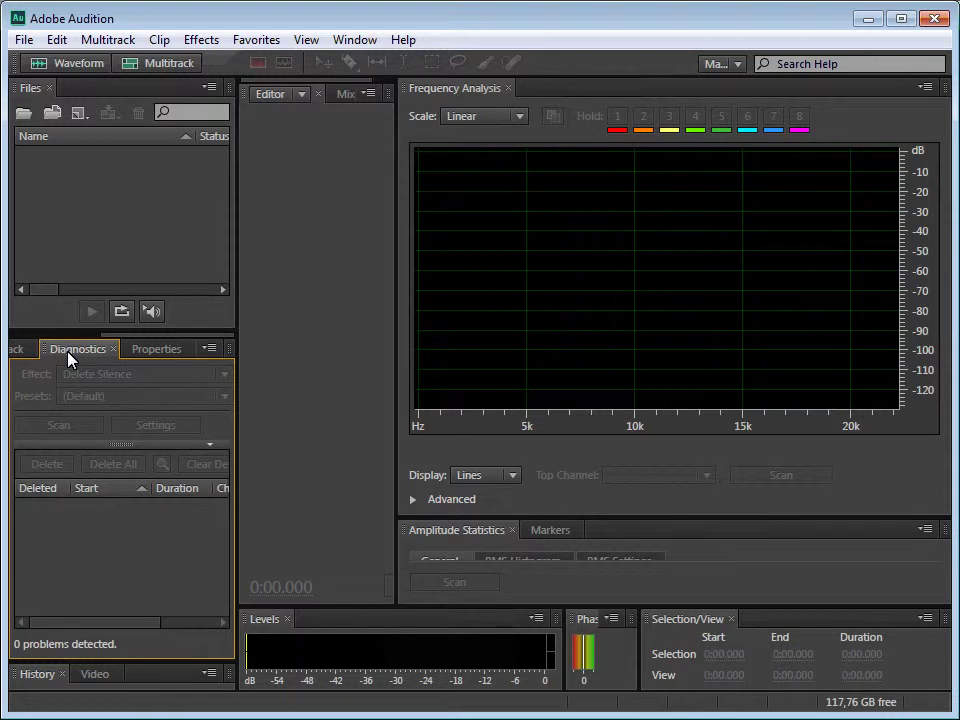
- Dock the Diagnostics panel in its own area beside Frequency Analysis and widen it to about a third of the window
drag(68, 360, 660, 323)
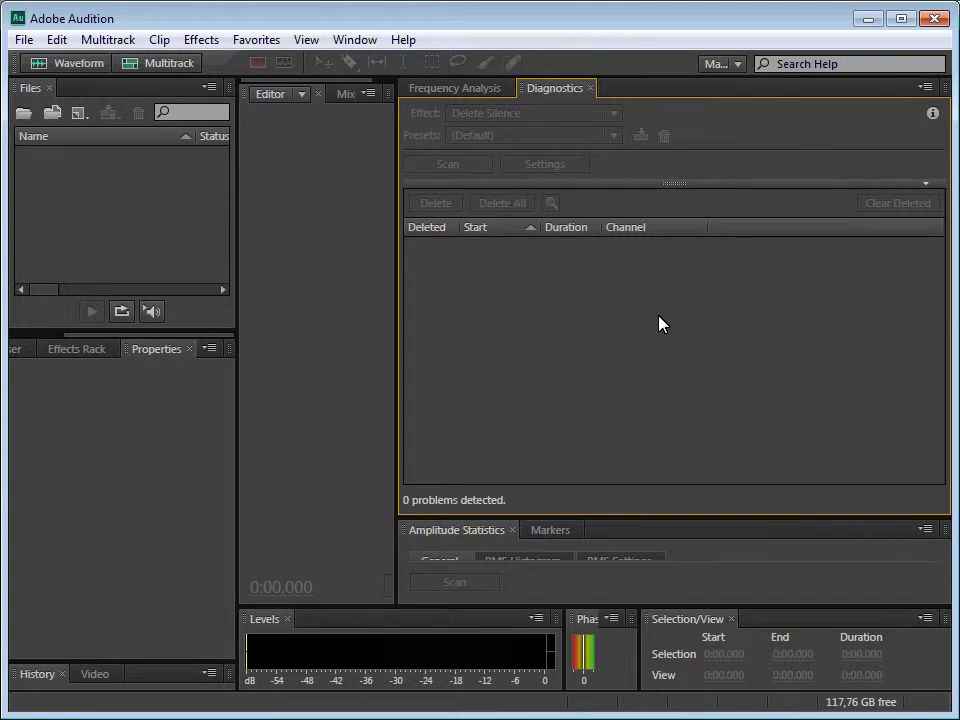
drag(545, 95, 917, 245)
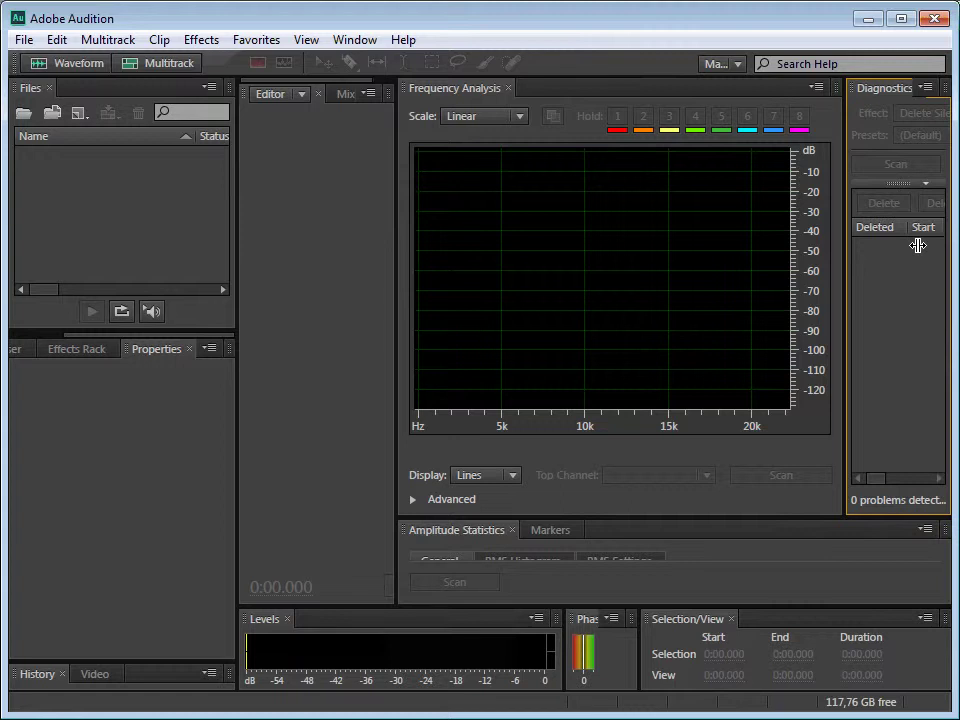
drag(838, 230, 625, 231)
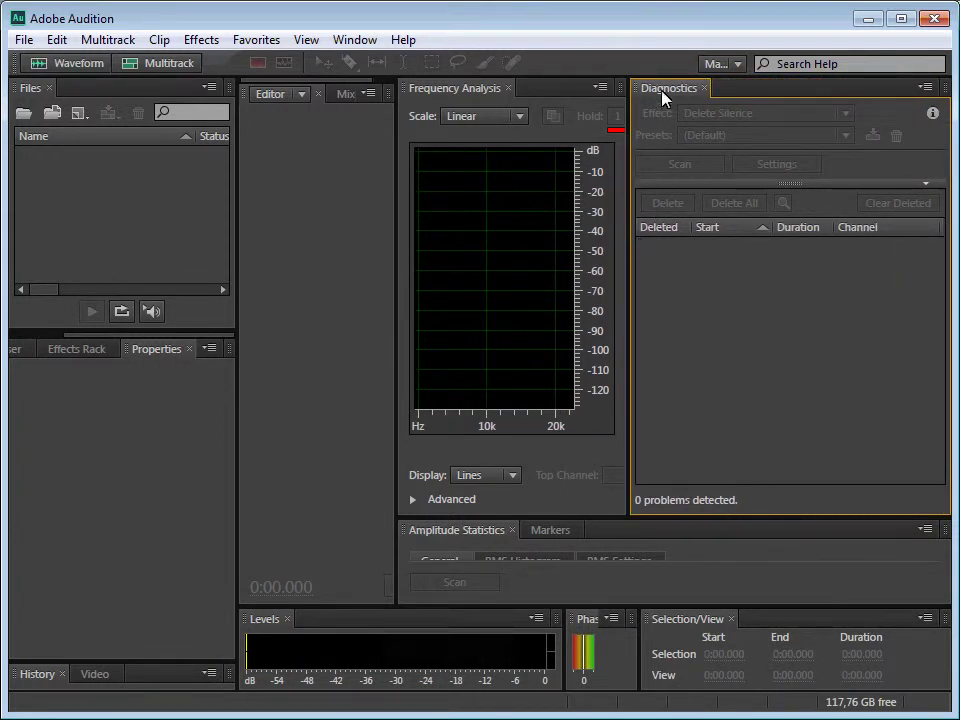
- Try the Diagnostics panel docked at full width above and below the other panels, ending with it as a floating window
drag(662, 96, 343, 86)
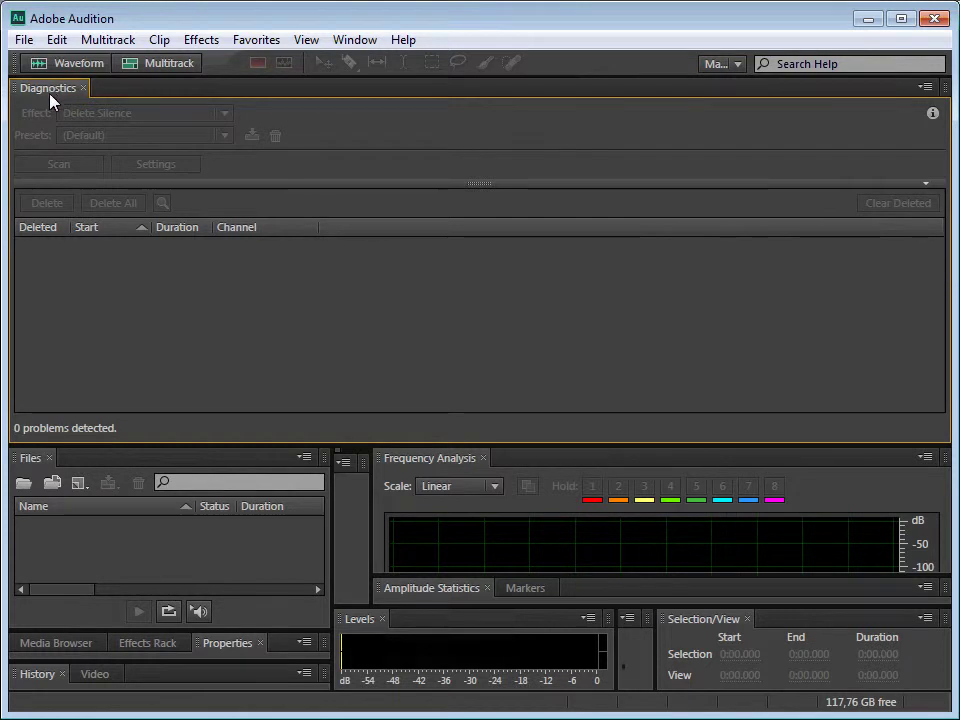
drag(83, 387, 137, 697)
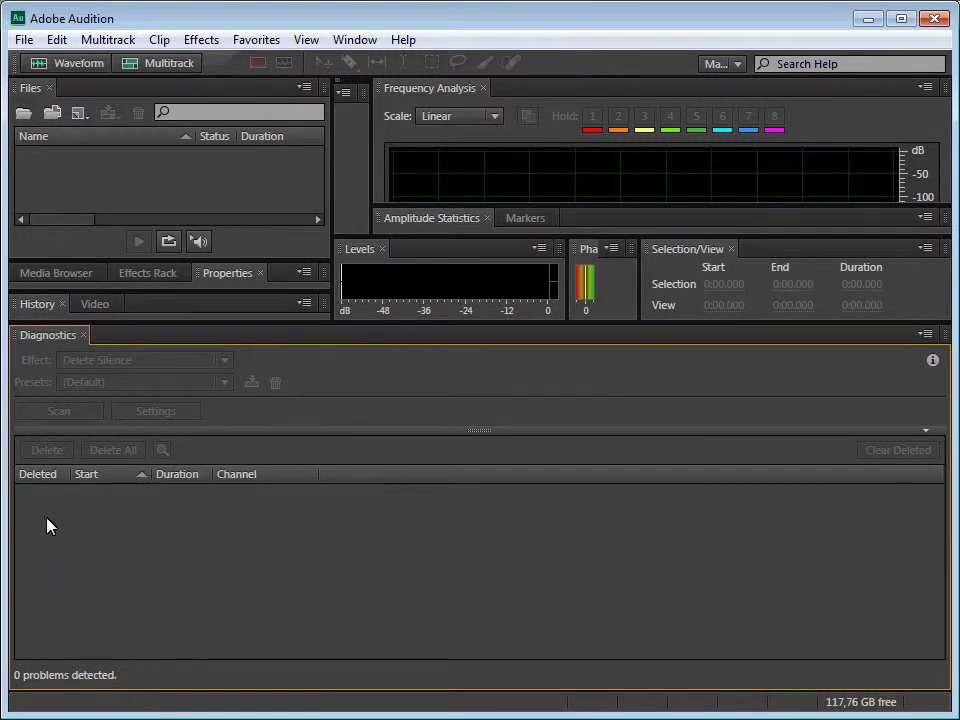
drag(36, 336, 255, 232)
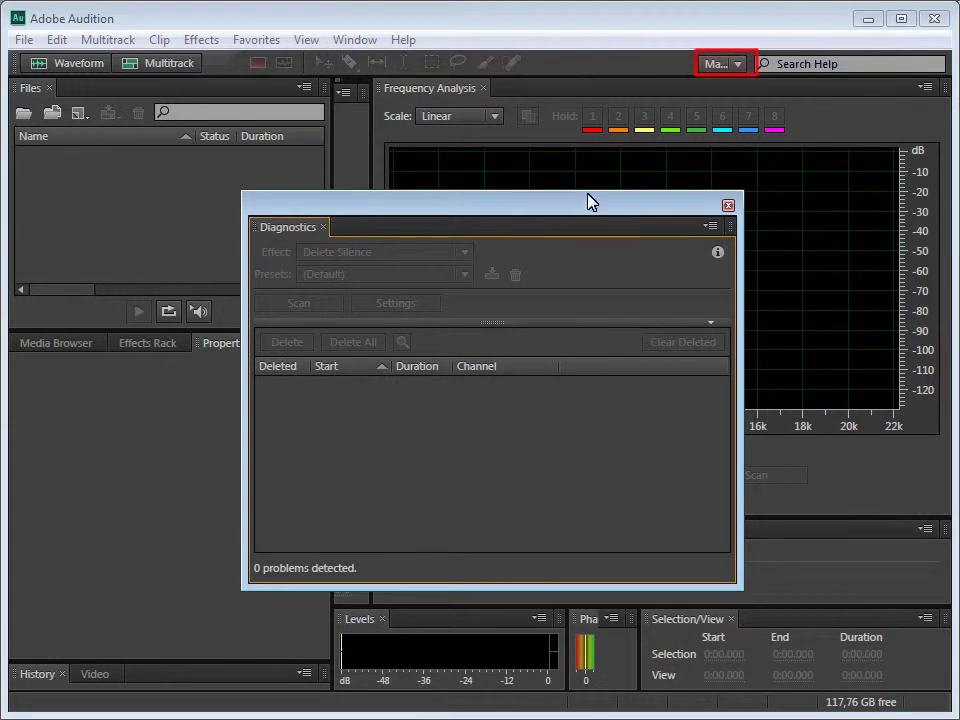
- Switch to the Default workspace and back to Mastering and Analysis to check that workspace's panel layout
click(738, 66)
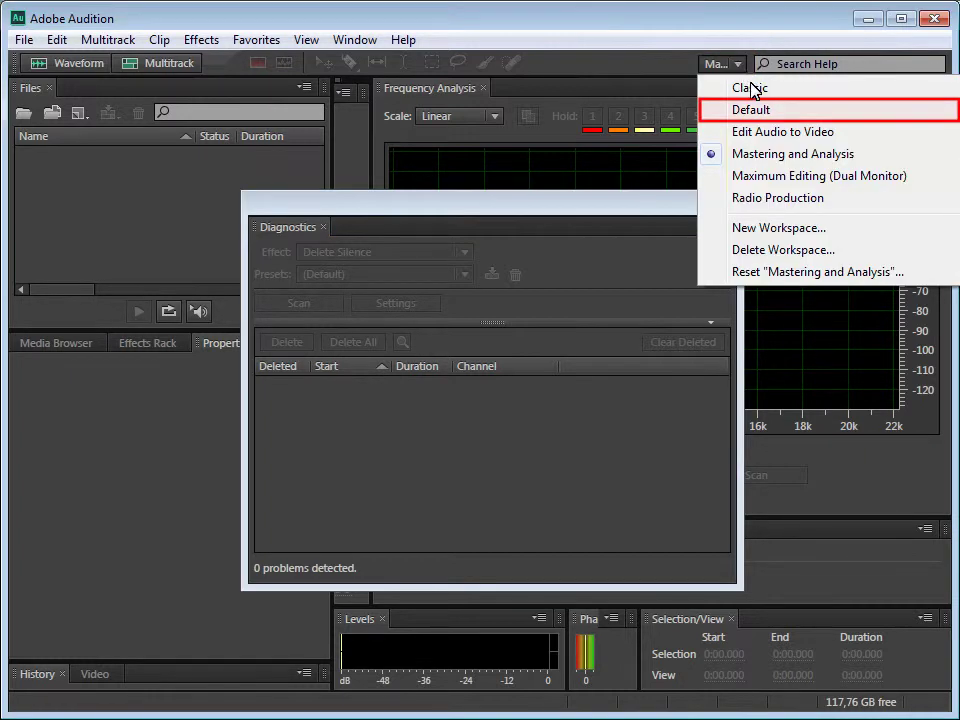
click(754, 110)
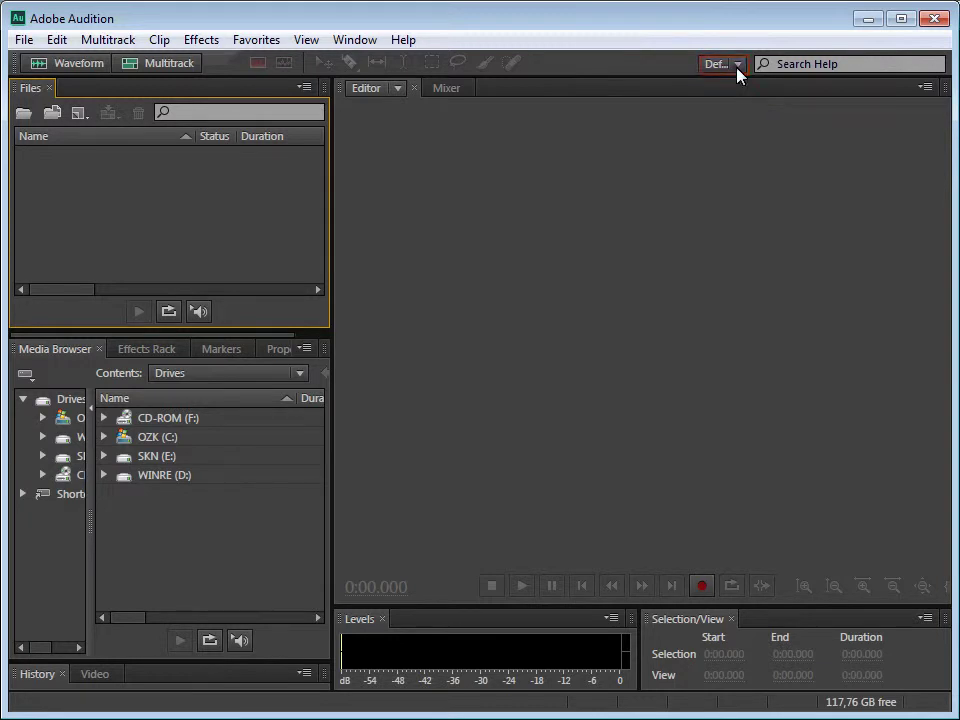
click(737, 66)
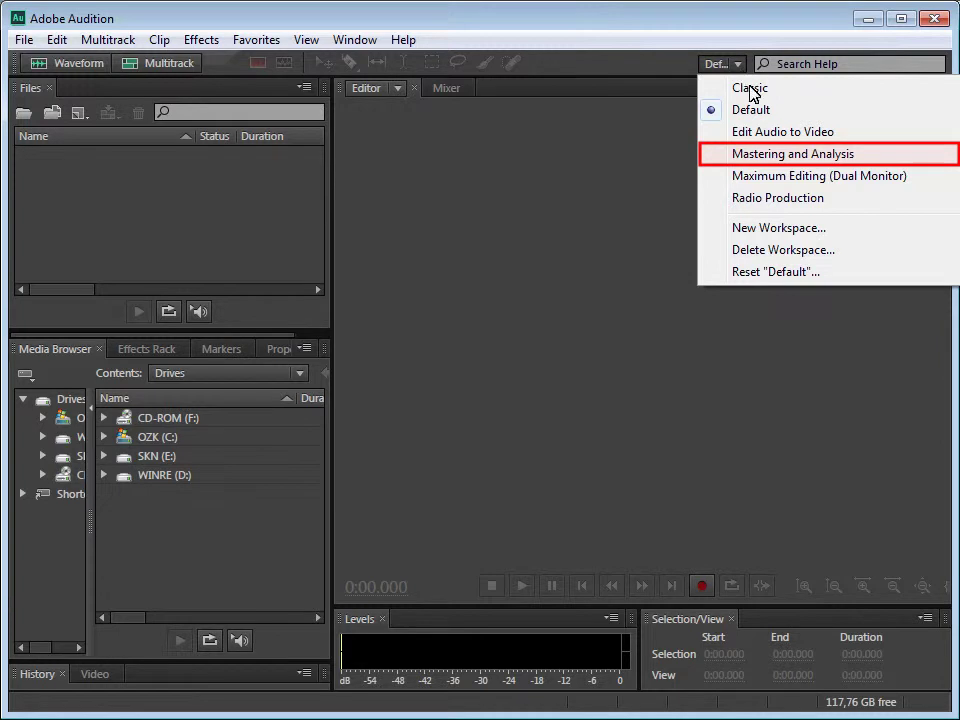
click(756, 154)
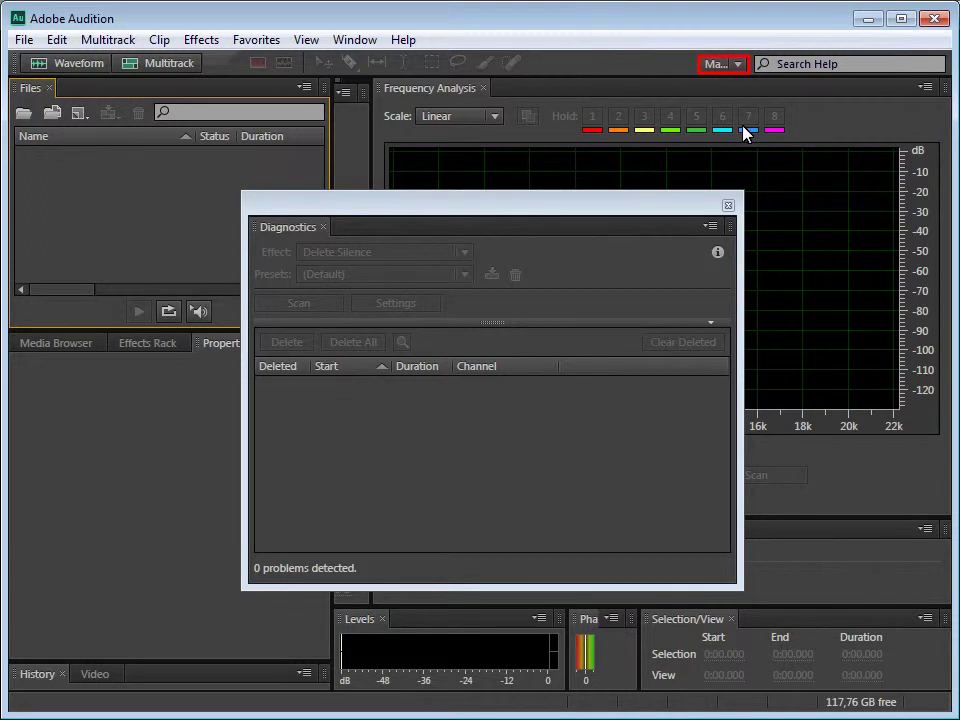
- Reset the Mastering and Analysis workspace to its original layout and bring up the Media Browser
click(741, 68)
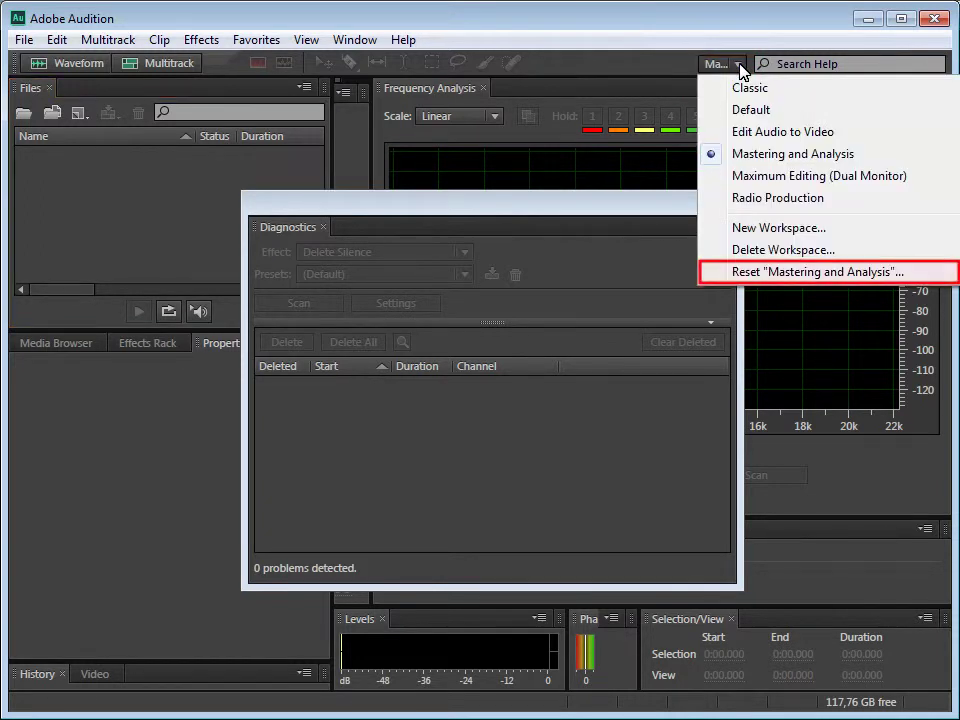
click(792, 276)
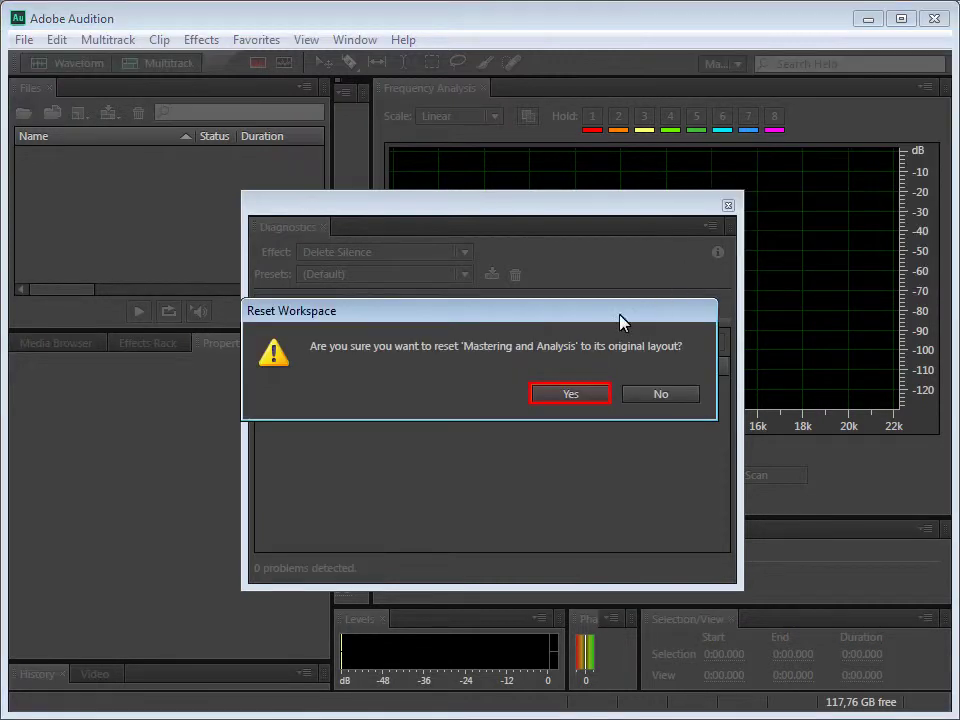
click(583, 401)
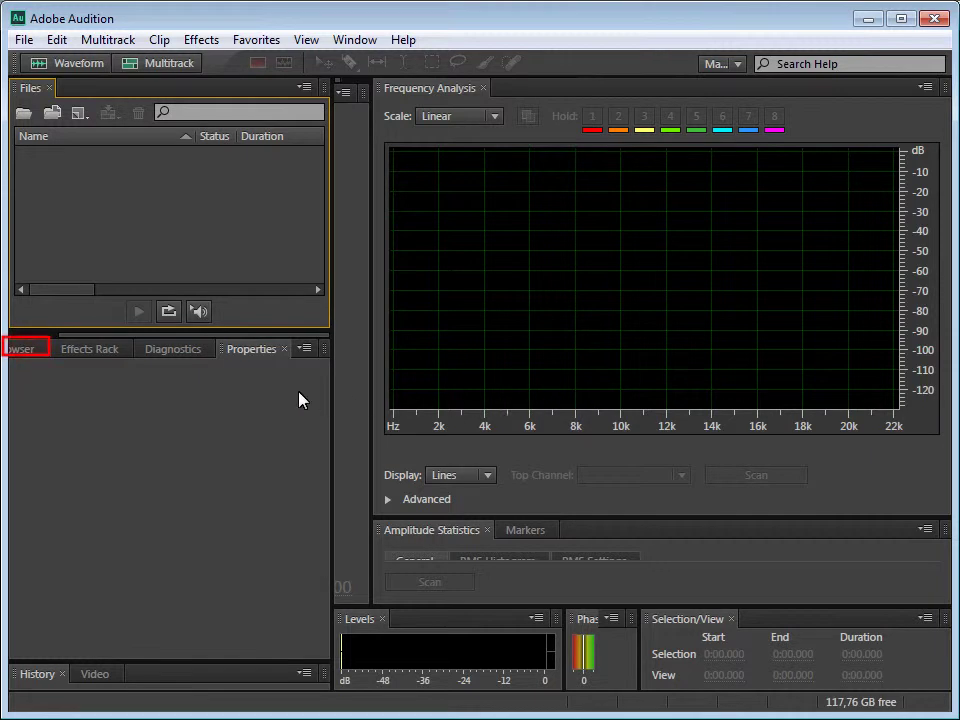
click(32, 350)
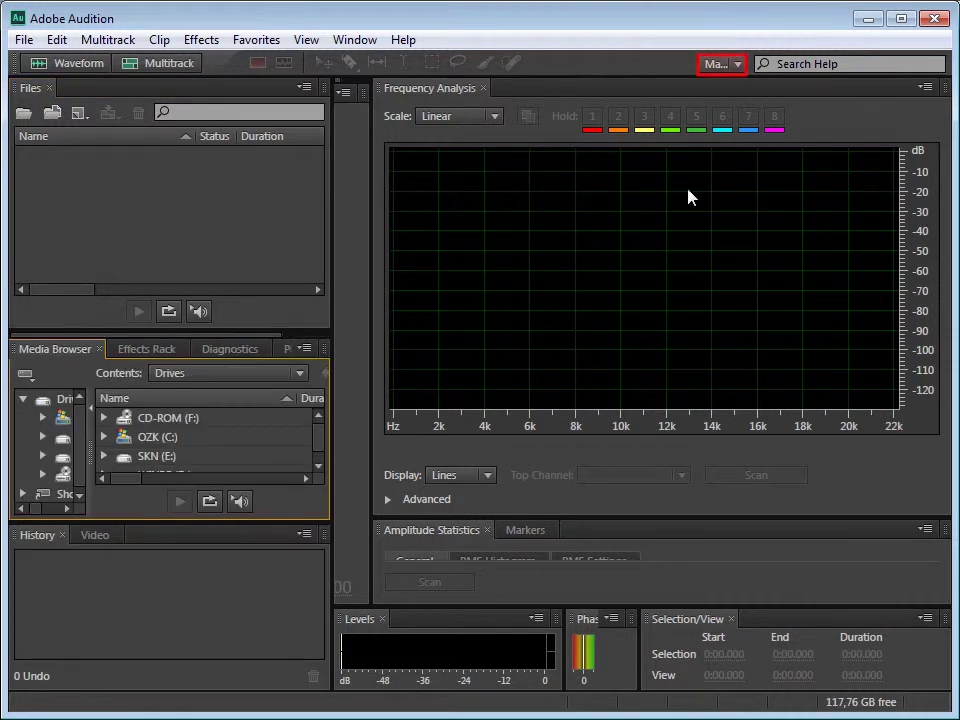
- Save the current panel layout as a new workspace named calismaalanim
click(737, 65)
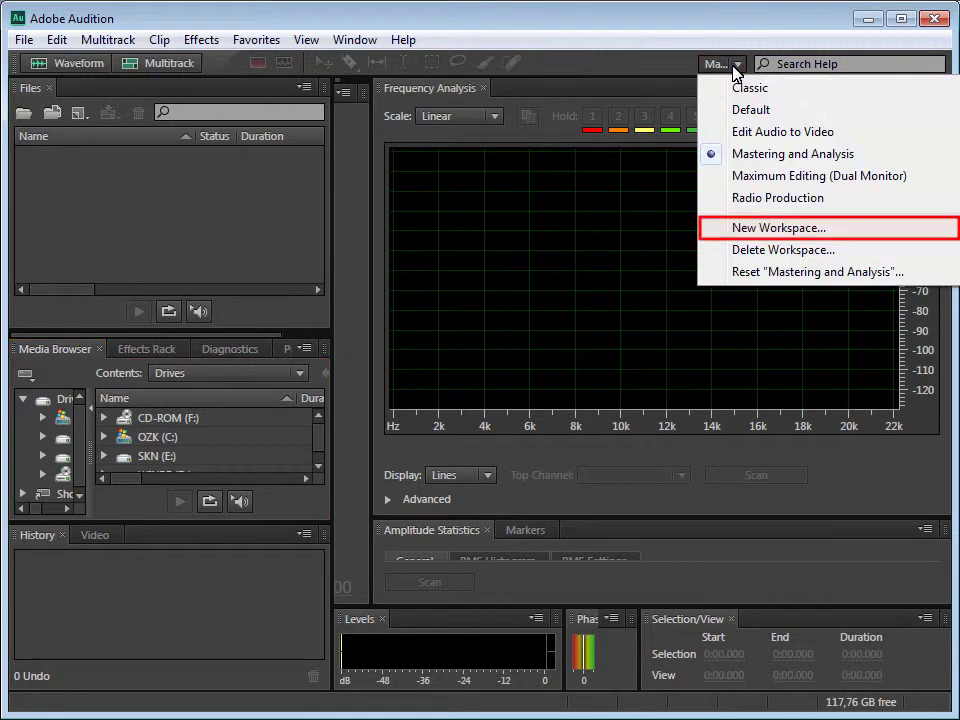
click(765, 230)
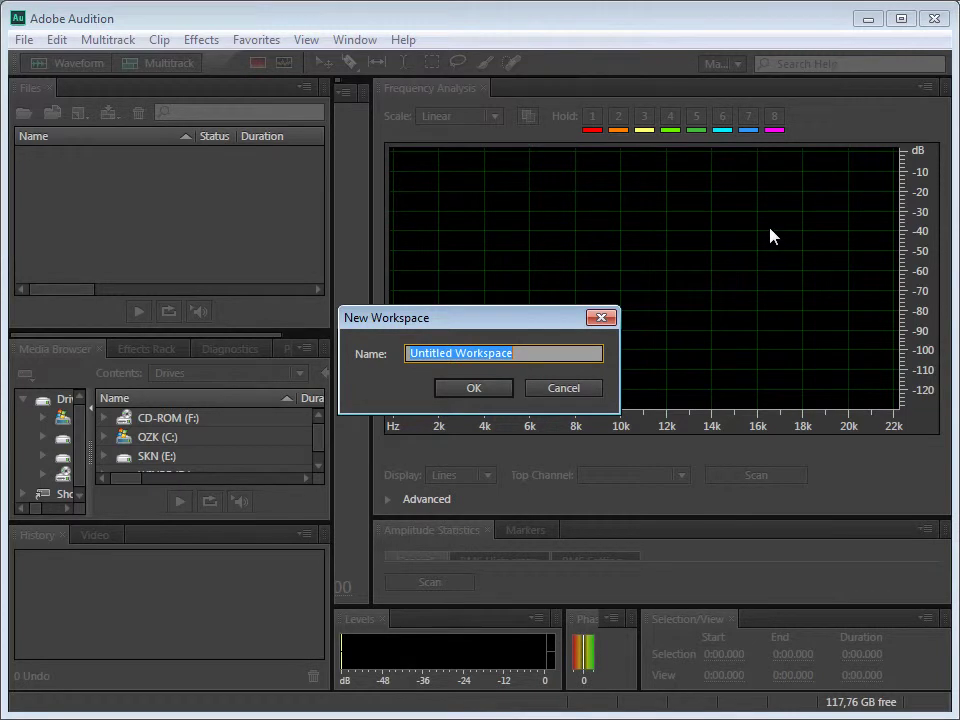
text(ca)
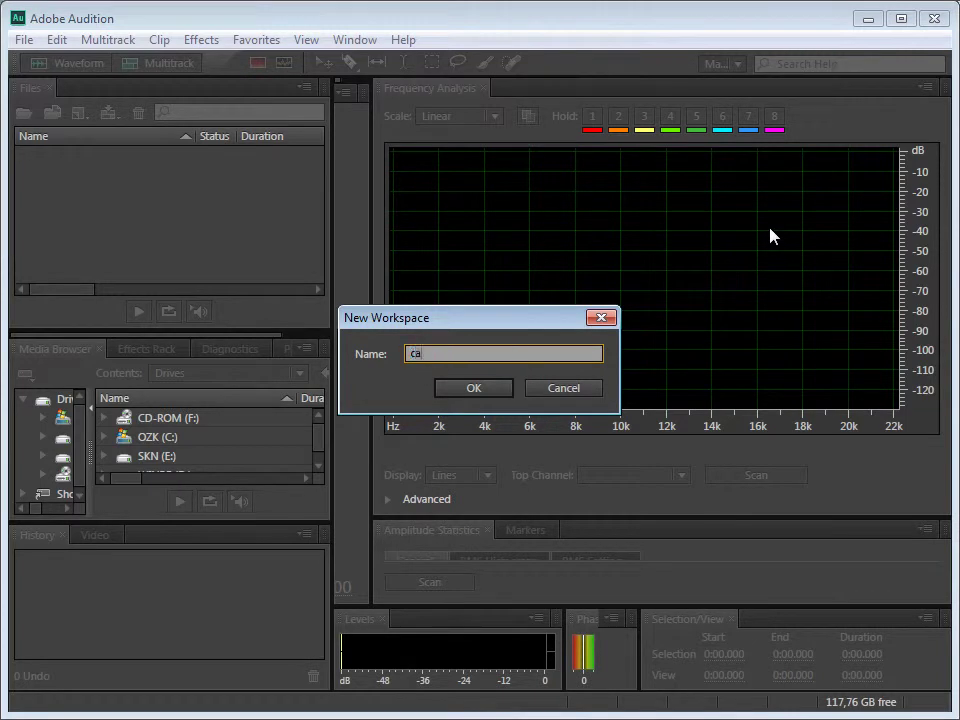
text(lismaalanim)
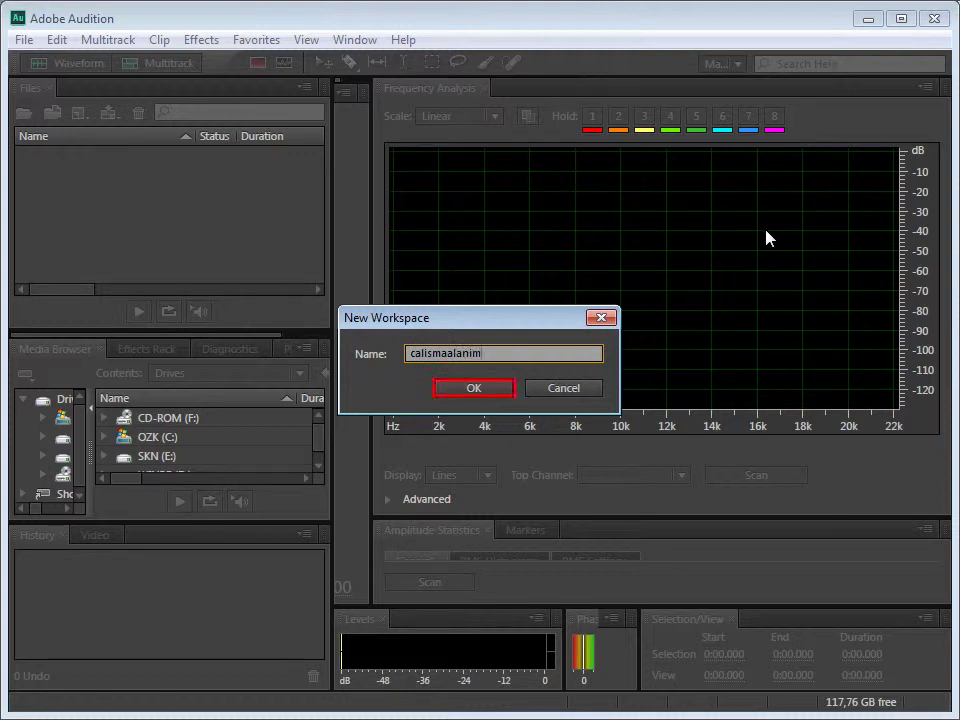
click(475, 390)
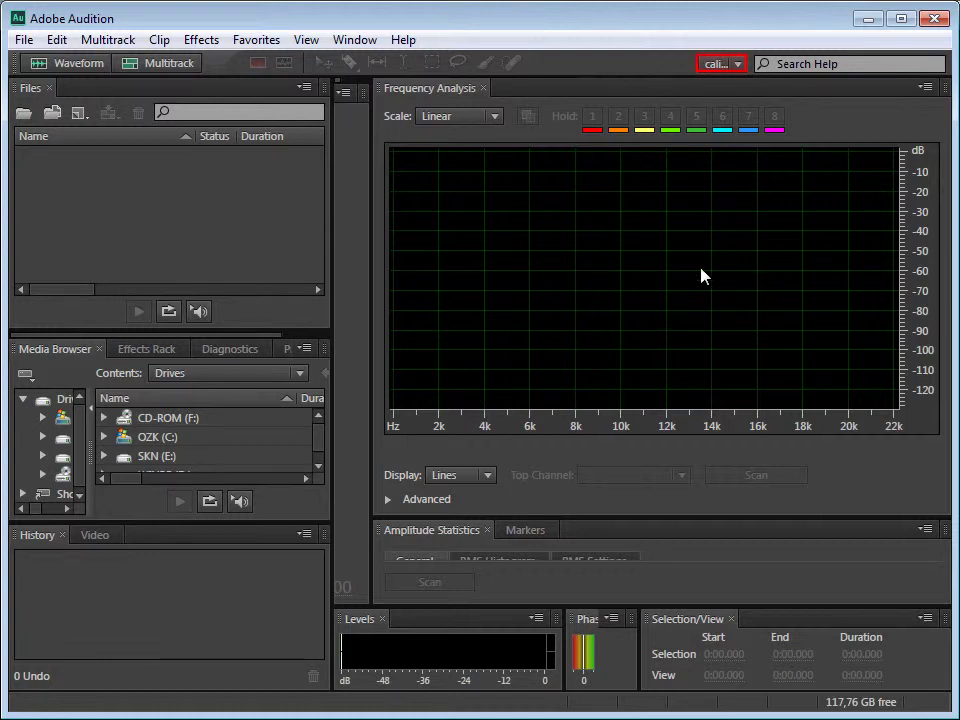
- Switch to the Edit Audio to Video workspace and return to the custom calismaalanim workspace
click(744, 65)
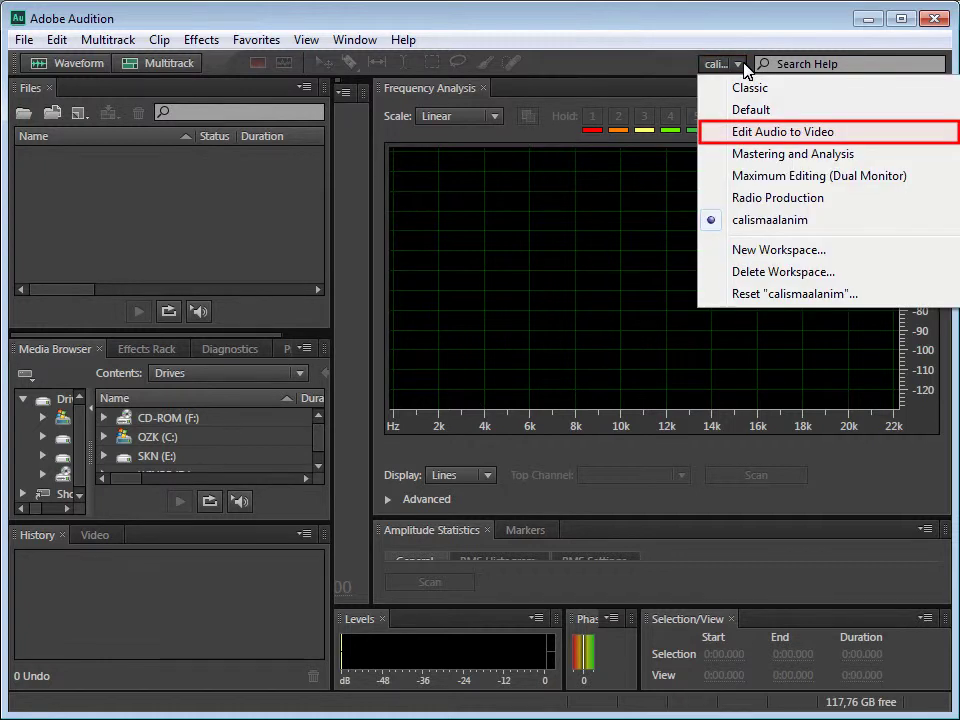
click(767, 133)
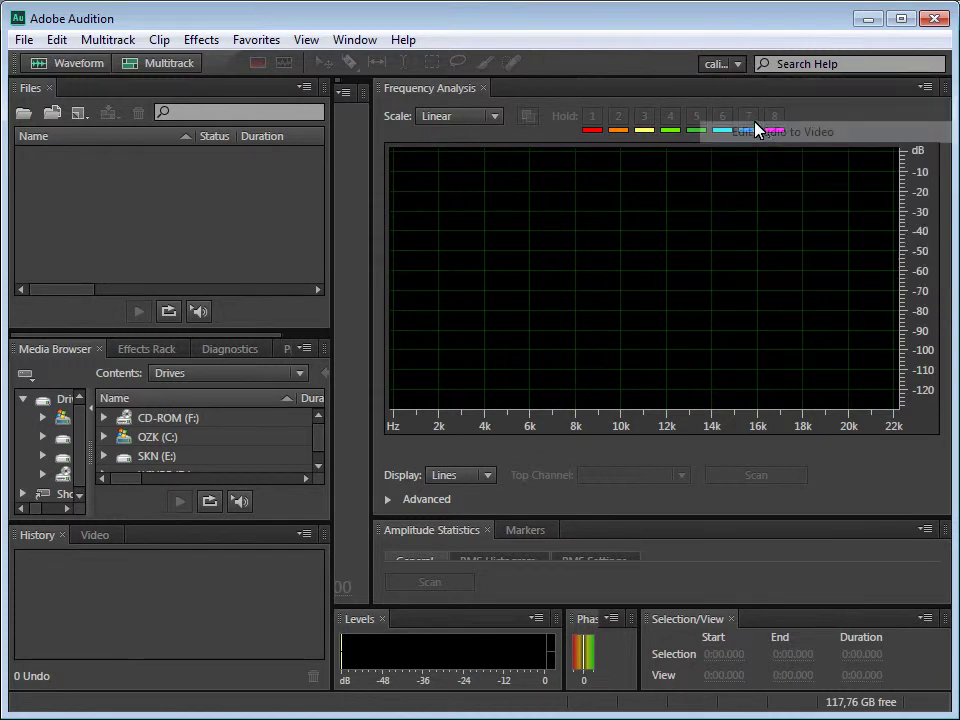
click(742, 68)
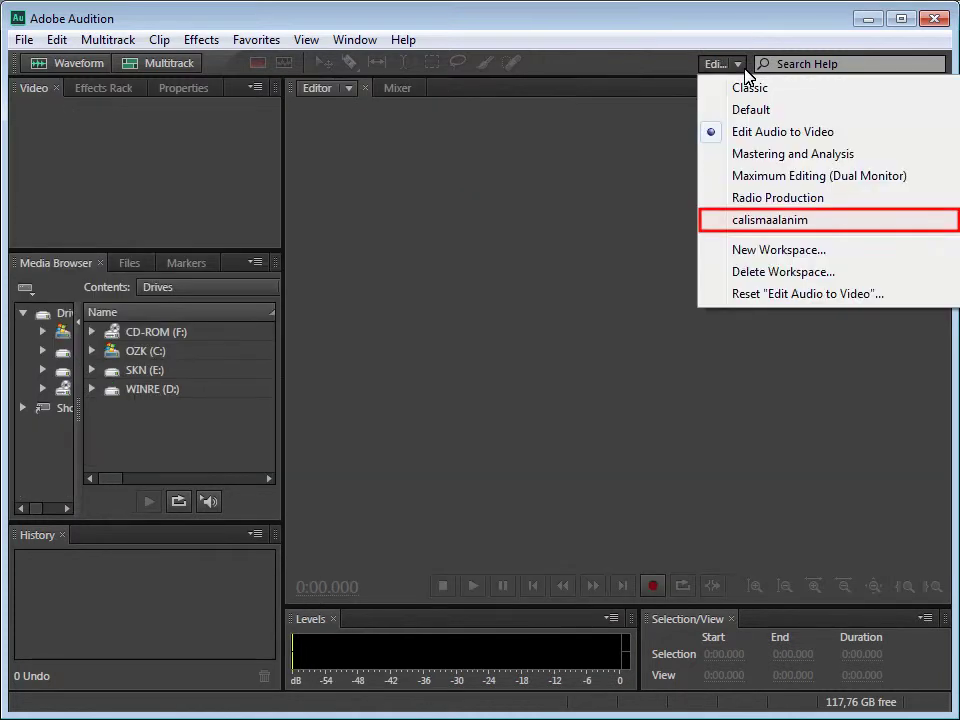
click(750, 218)
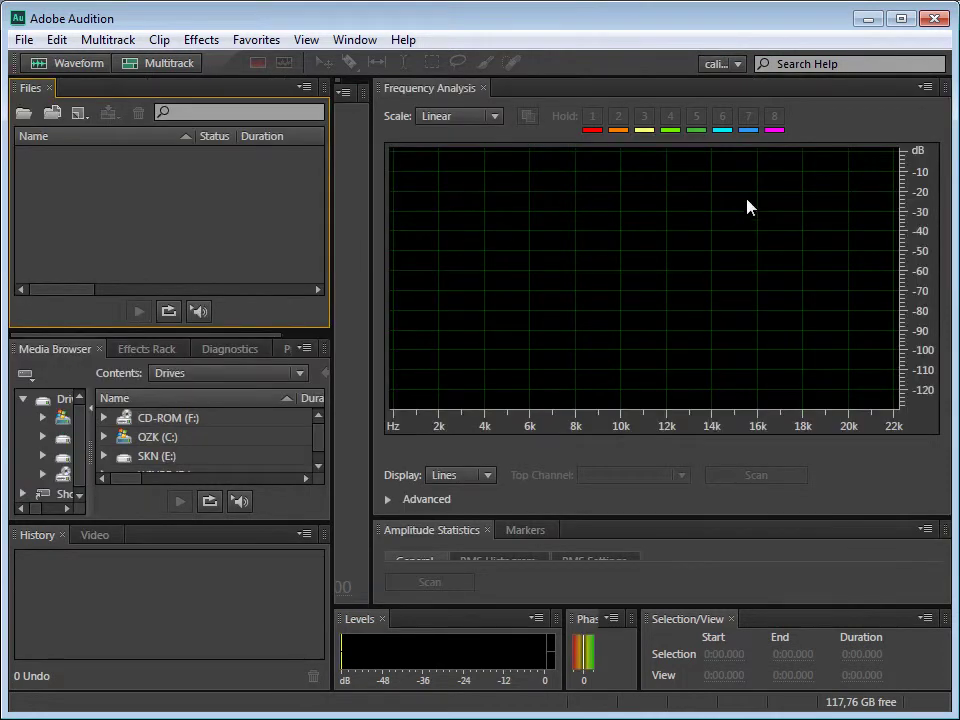
- Switch to the Default workspace and make the Files panel active
click(741, 65)
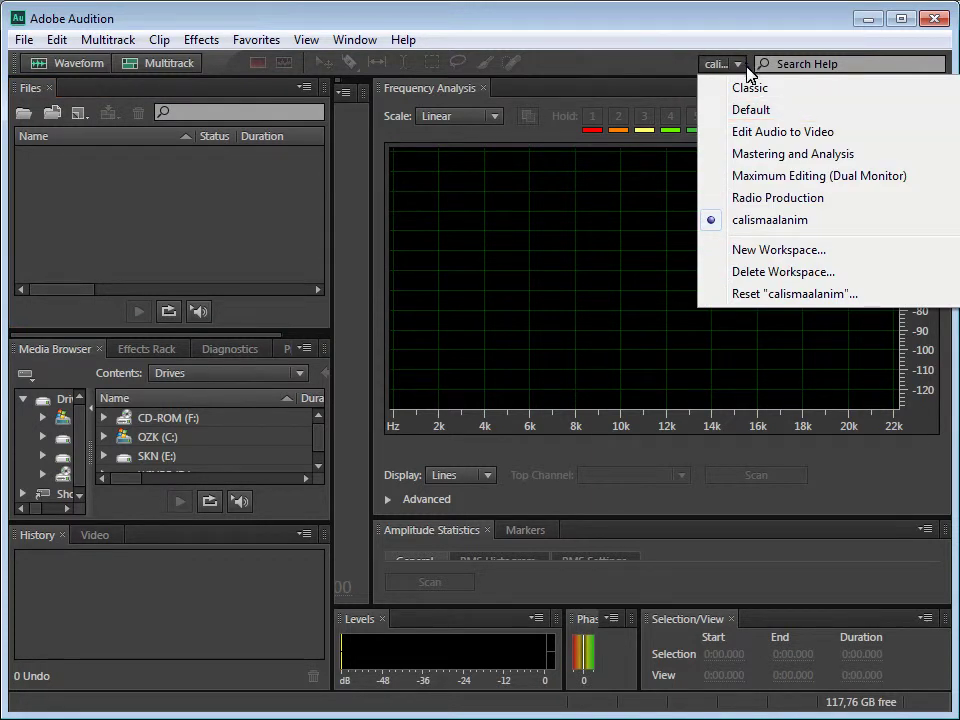
click(750, 109)
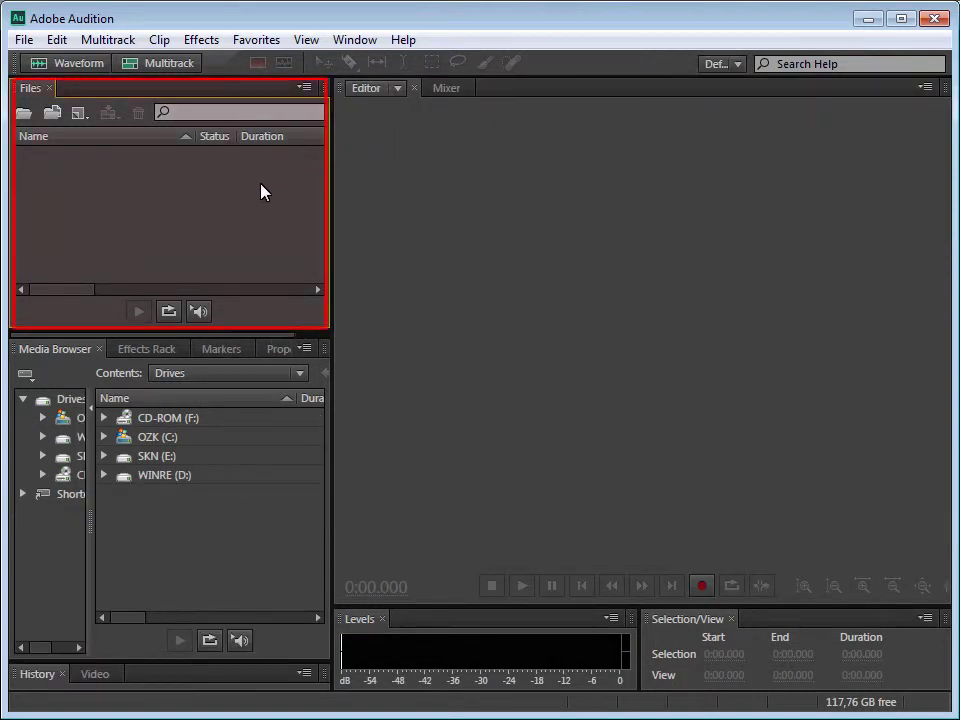
click(227, 250)
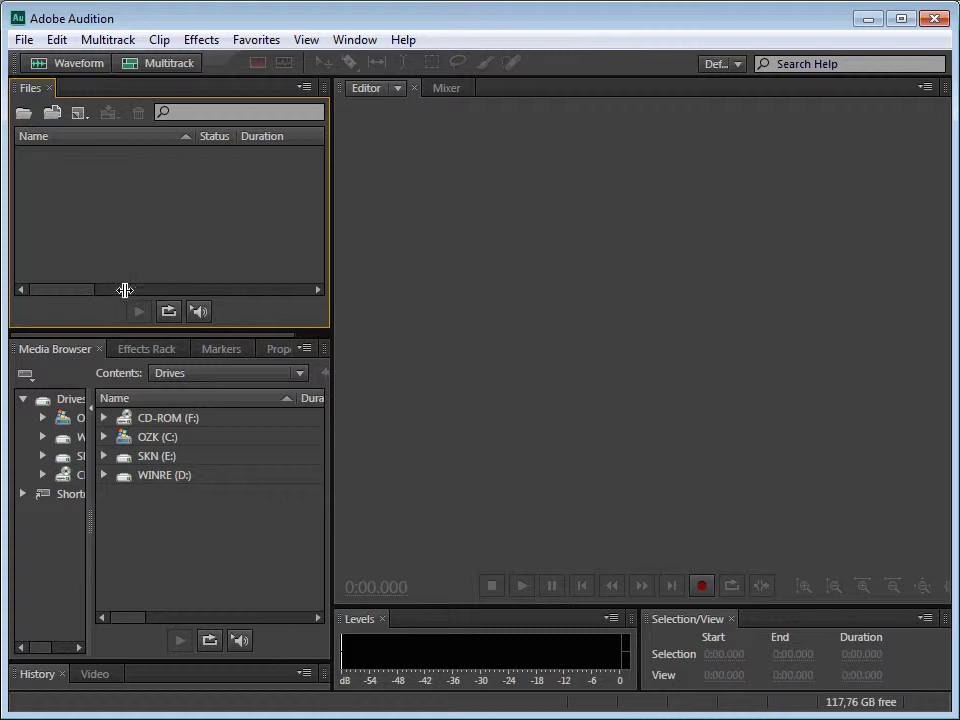
- Widen the drive tree in the Media Browser and list the contents of drive OZK (C:)
drag(91, 425, 114, 432)
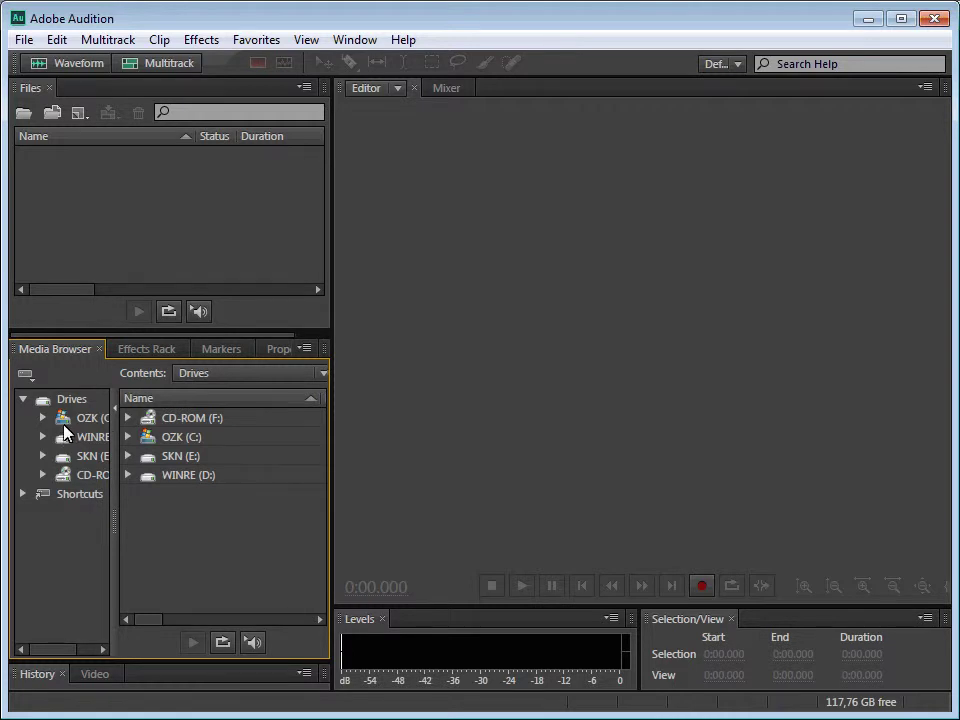
click(72, 418)
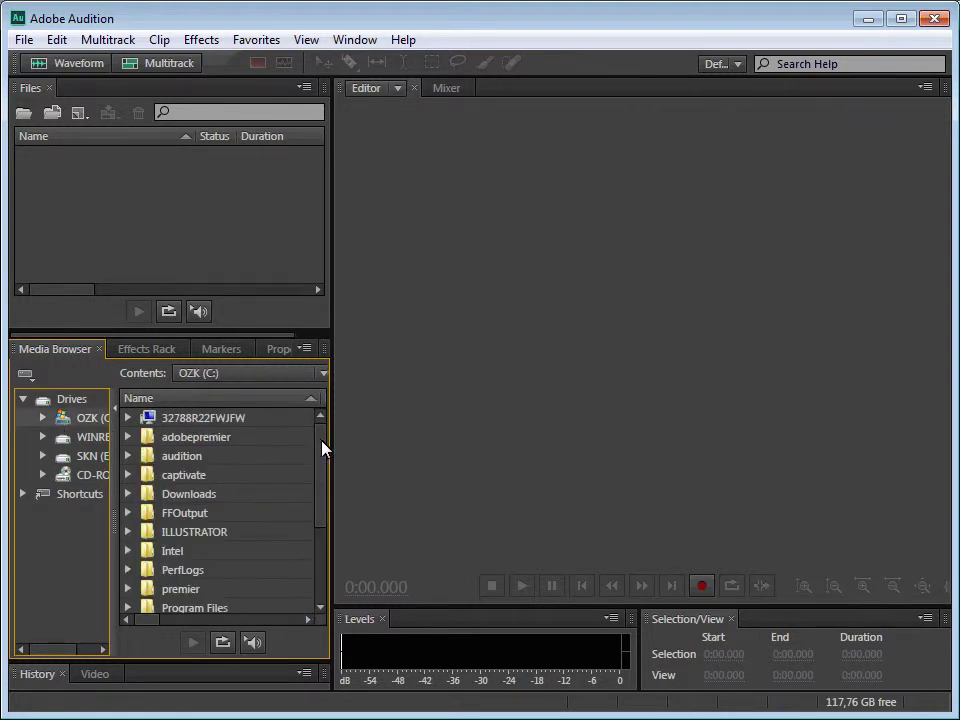
- Expand the Users folder, the user's profile folder and its Music folder in the Media Browser
drag(323, 448, 323, 549)
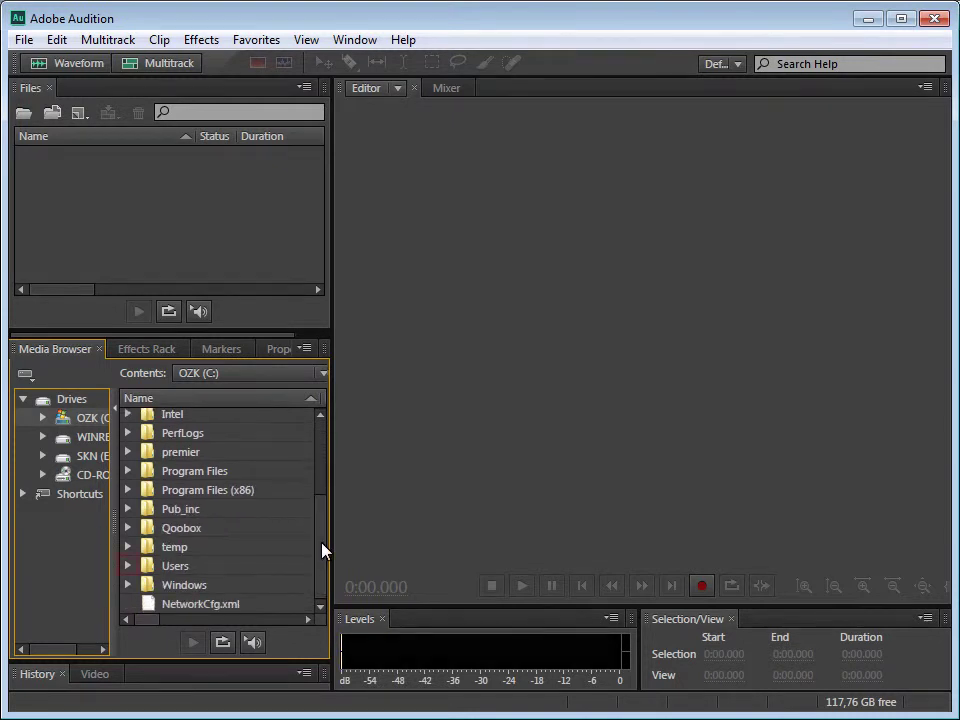
click(128, 567)
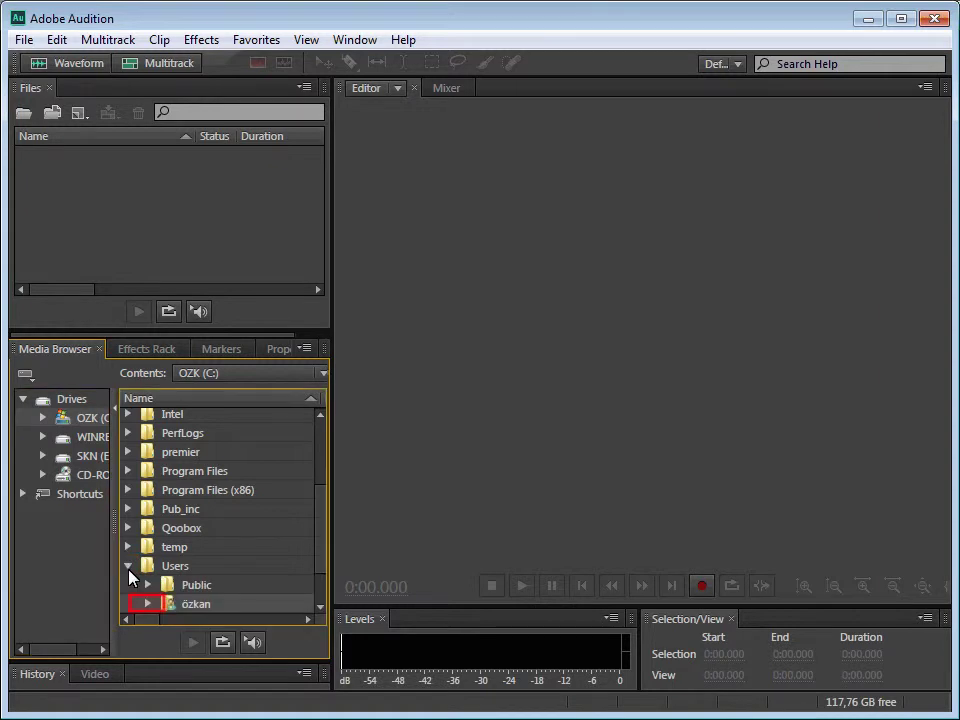
click(148, 604)
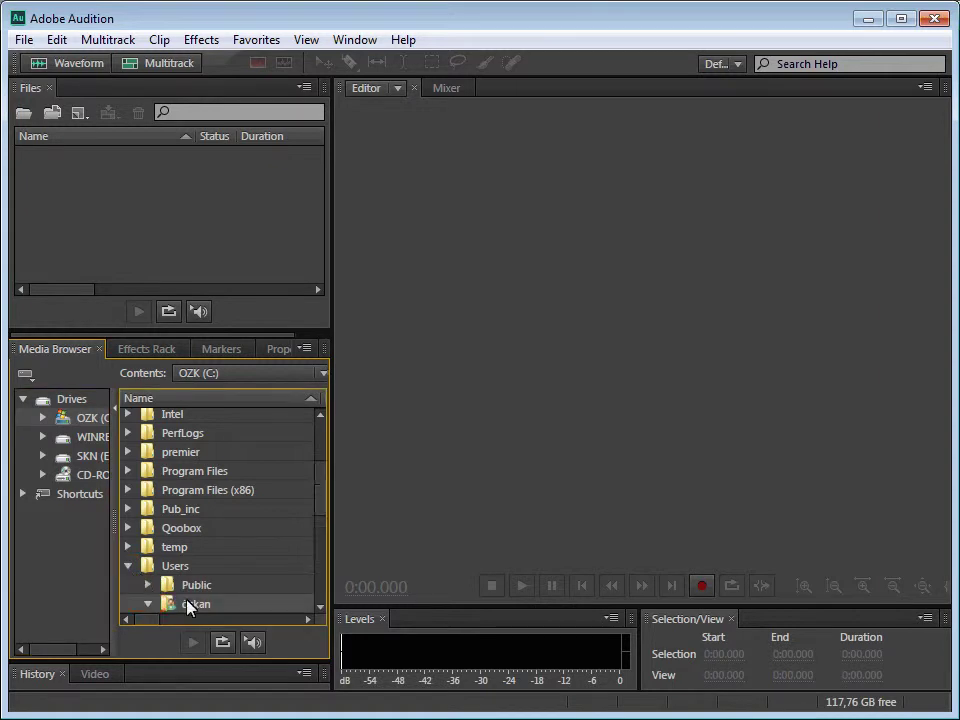
drag(322, 500, 317, 553)
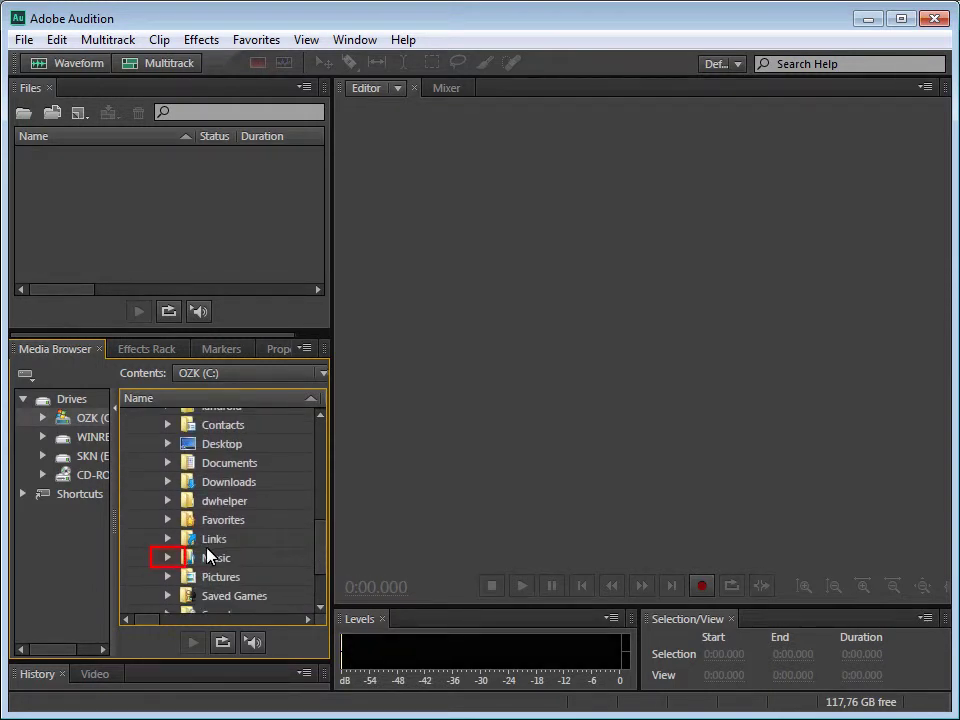
click(169, 558)
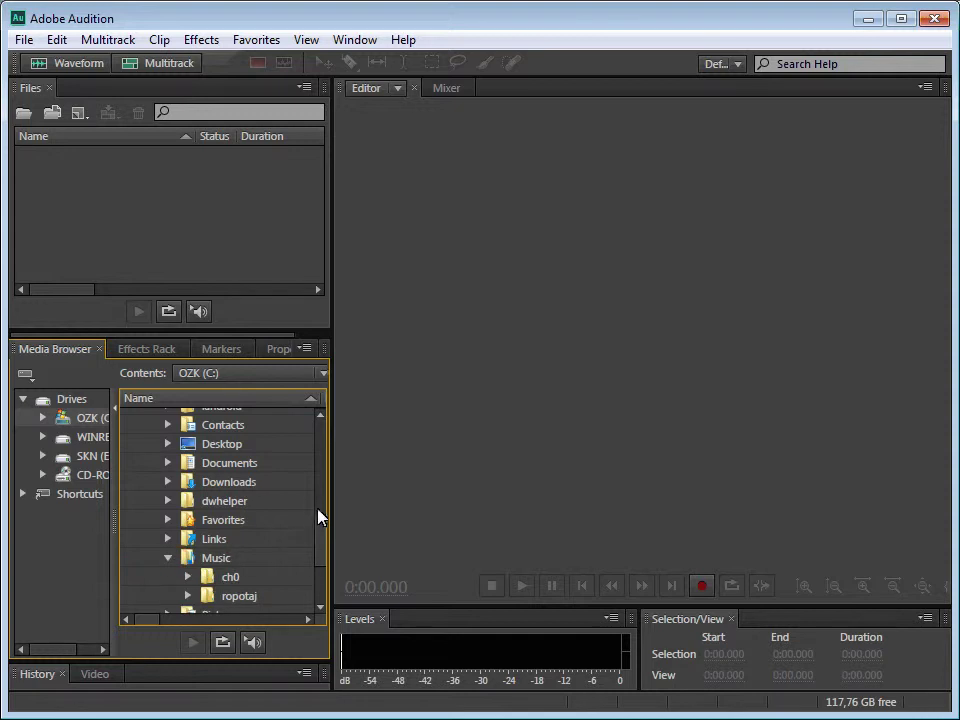
- Expand the ch0 folder inside Music and open the GiresunYaylalar_roportaj_mono.wav file in the Editor
scroll(321, 506, up, 3)
scroll(321, 512, down, 2)
drag(318, 540, 314, 577)
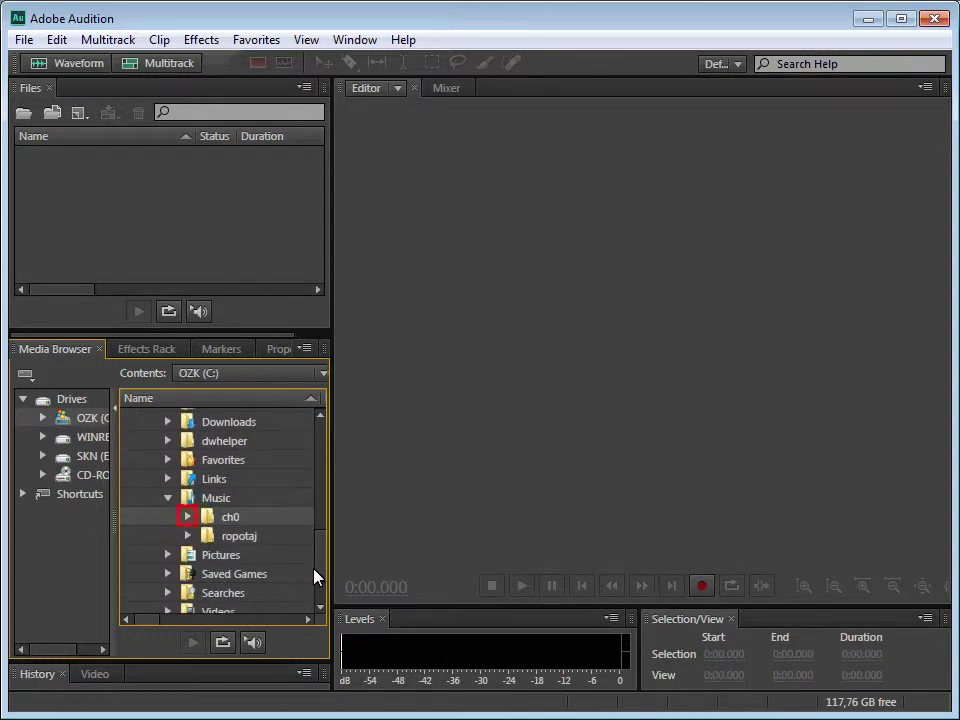
click(189, 517)
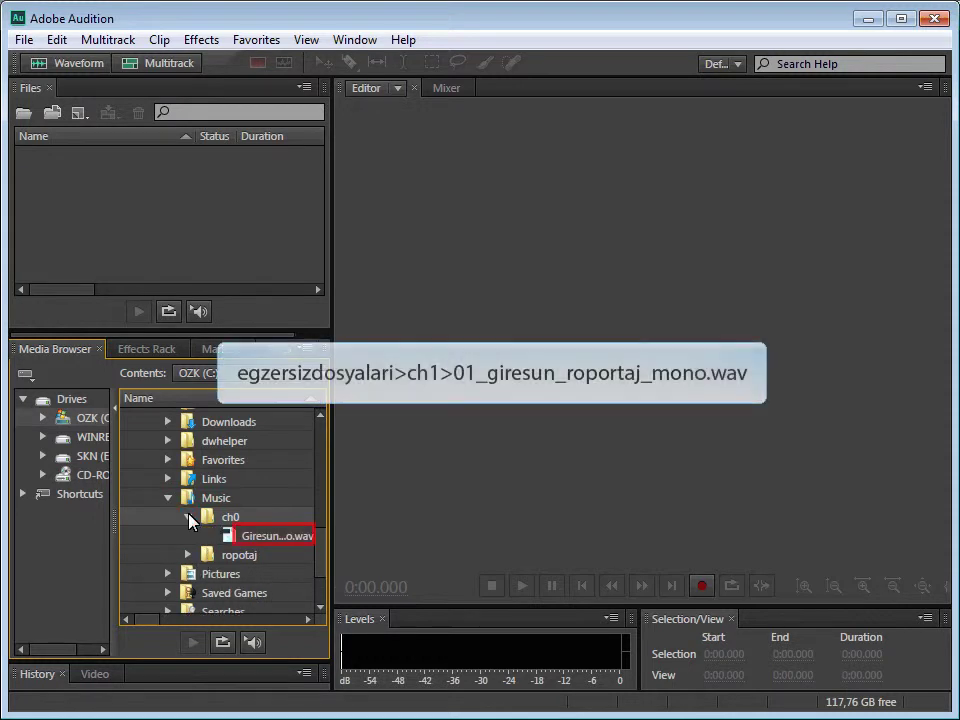
double_click(251, 536)
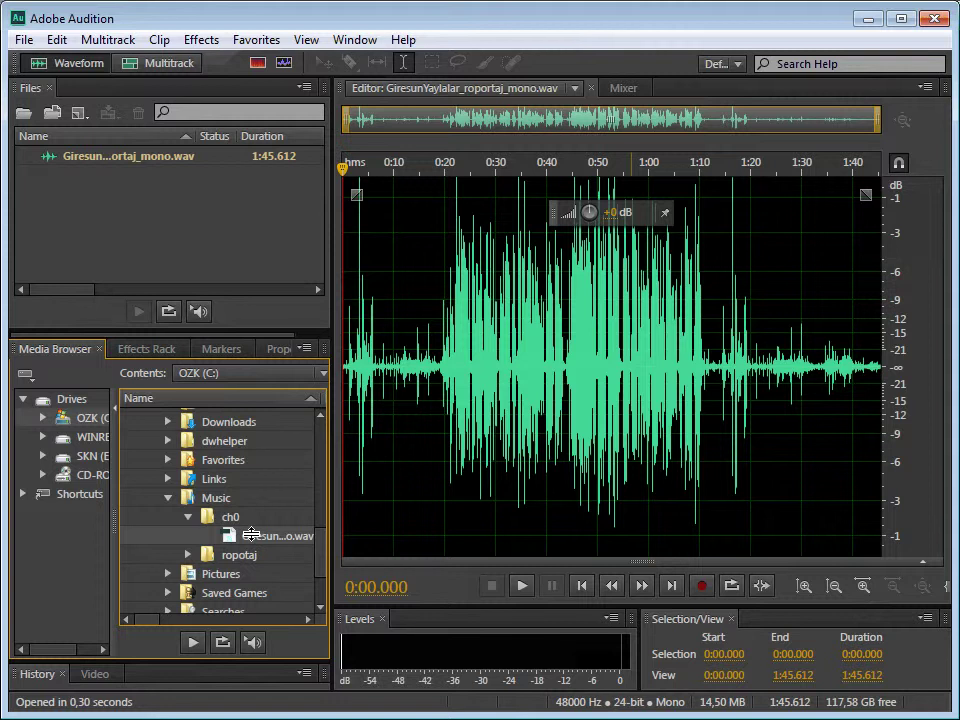
- Reveal the spectral frequency display beneath the waveform and narrow the Files and Media Browser panels to widen the Editor
drag(631, 560, 668, 333)
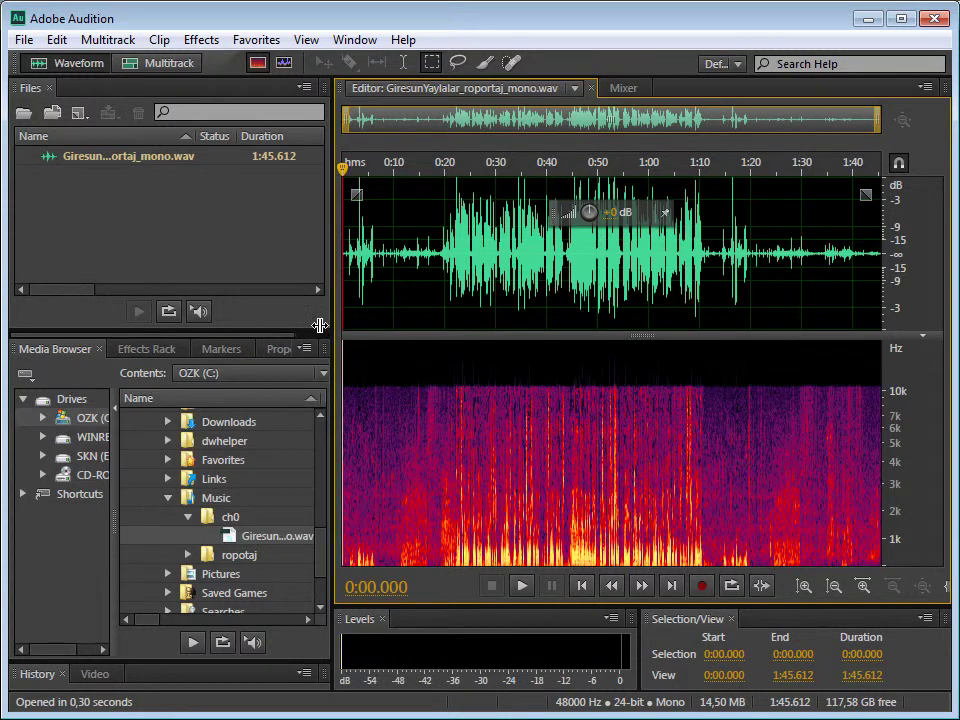
drag(327, 325, 297, 318)
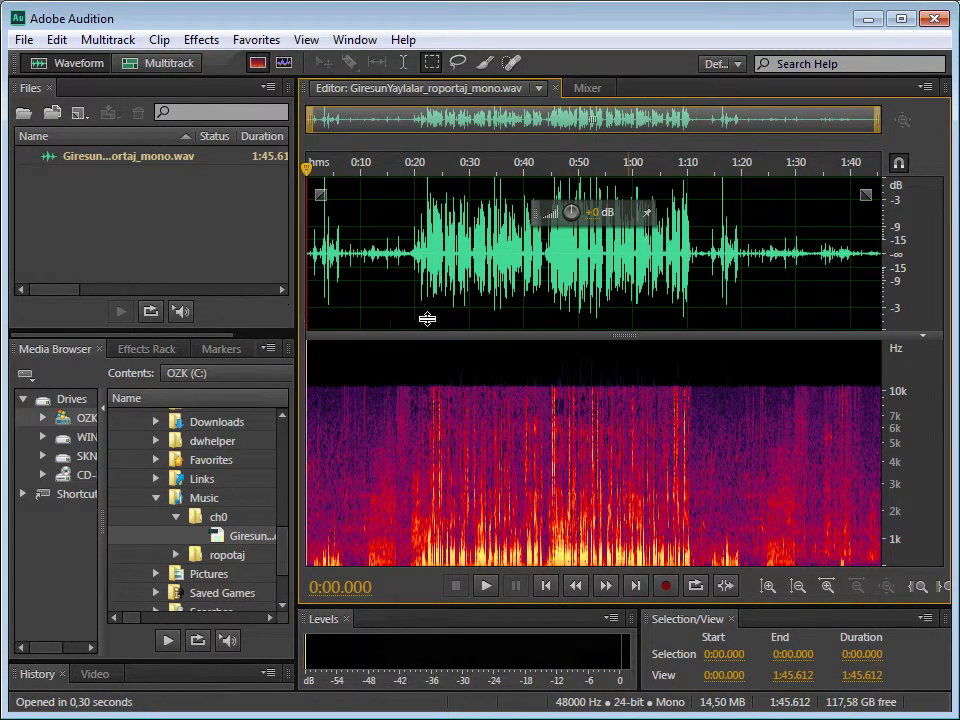
- Enlarge the spectral display until it fills the Editor, and collapse it completely so only the waveform is displayed
drag(625, 340, 621, 362)
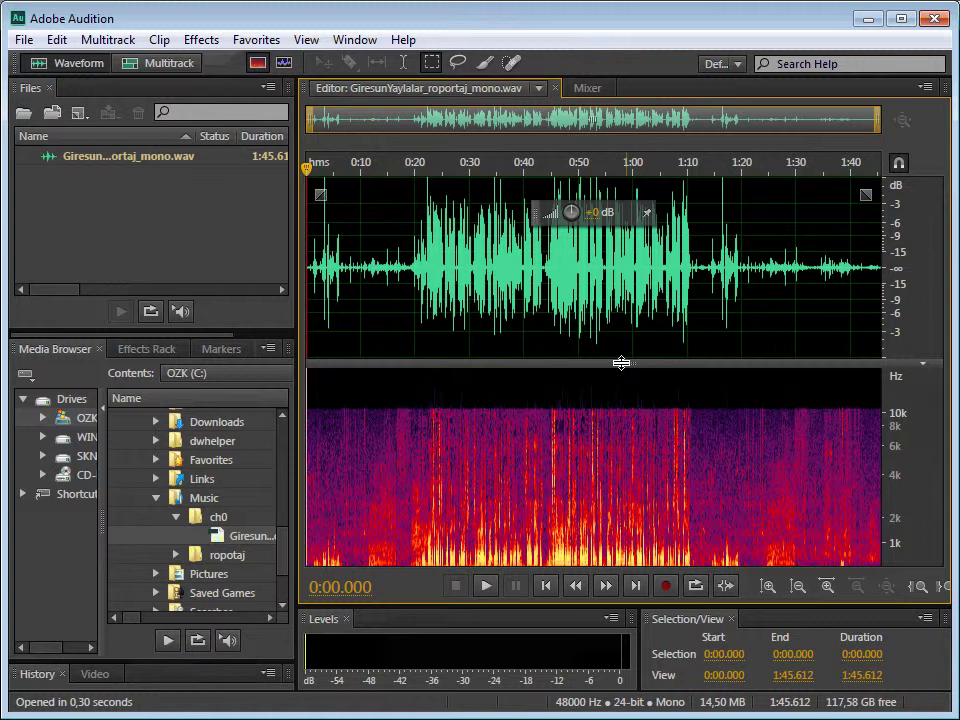
drag(626, 354, 655, 176)
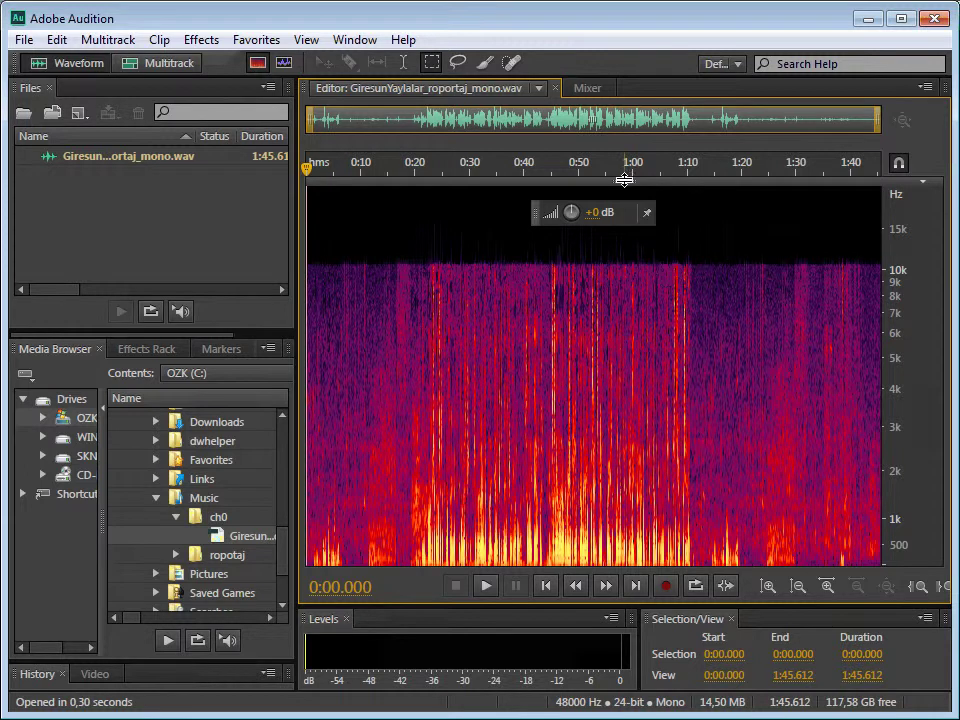
drag(624, 188, 544, 559)
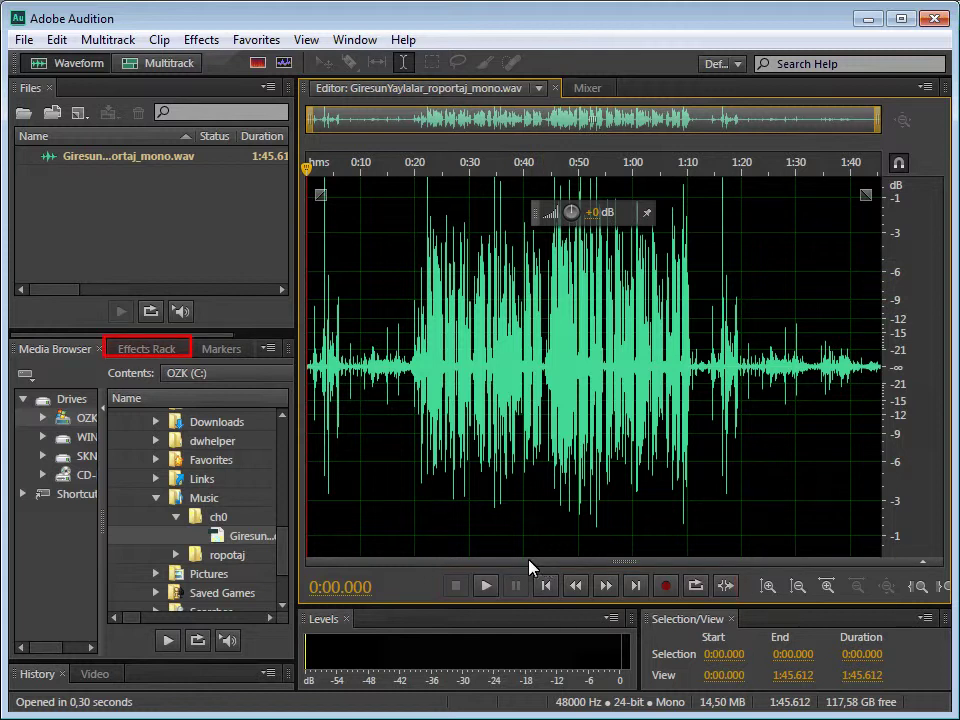
- Bring up the Effects Rack and narrow its panel group to give the Editor more width
click(159, 348)
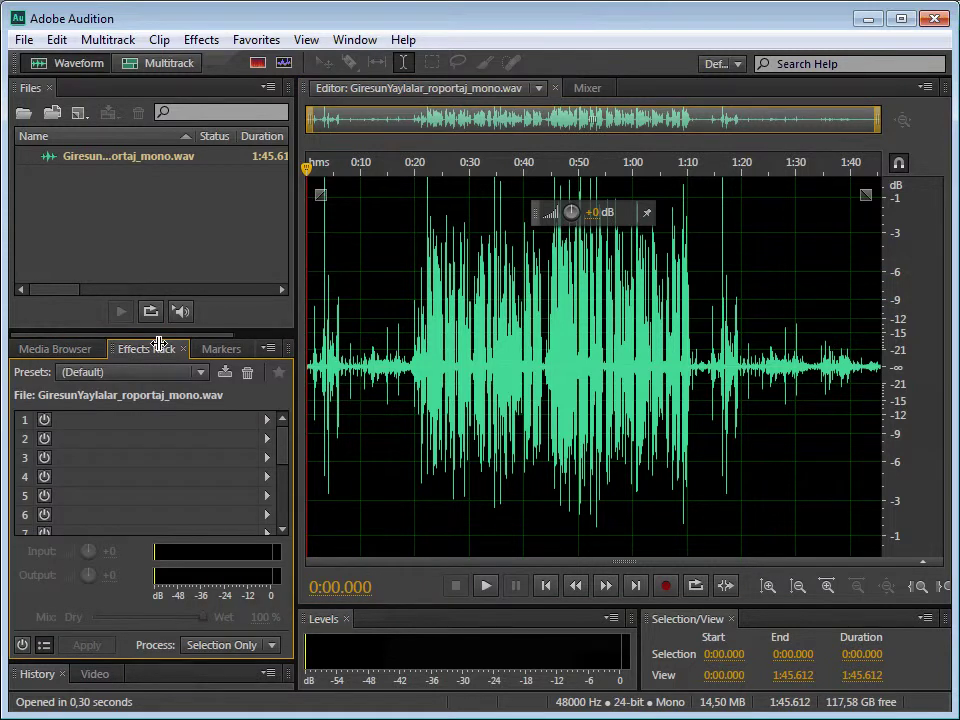
drag(293, 339, 256, 342)
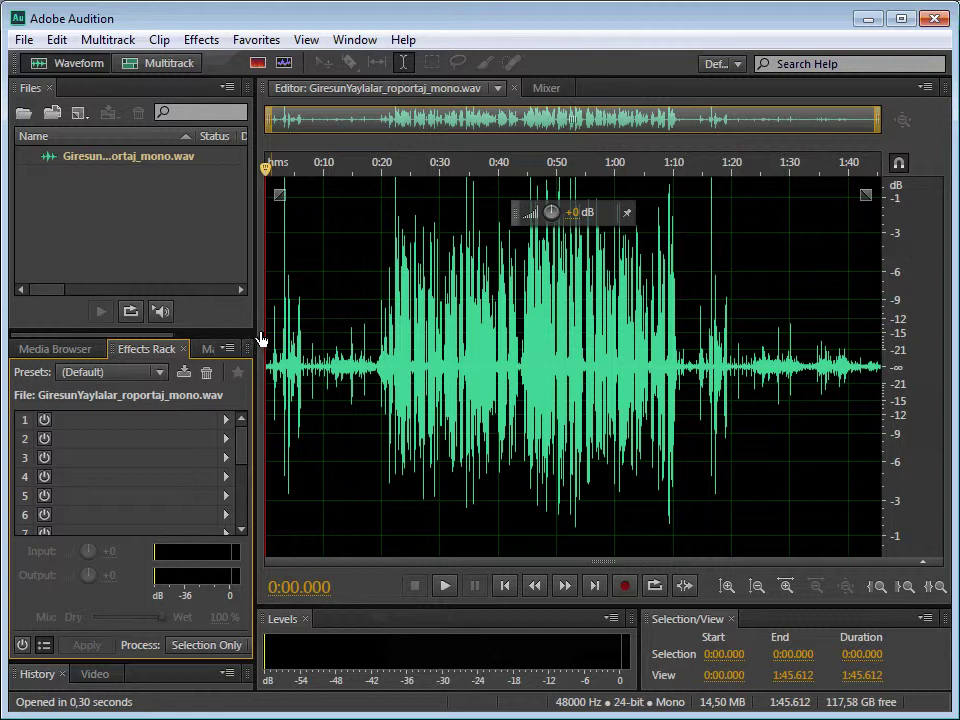
- Move the playhead to about 0:46, scrub its time back to about 0:41, and set it to exactly 24 seconds
drag(269, 170, 538, 243)
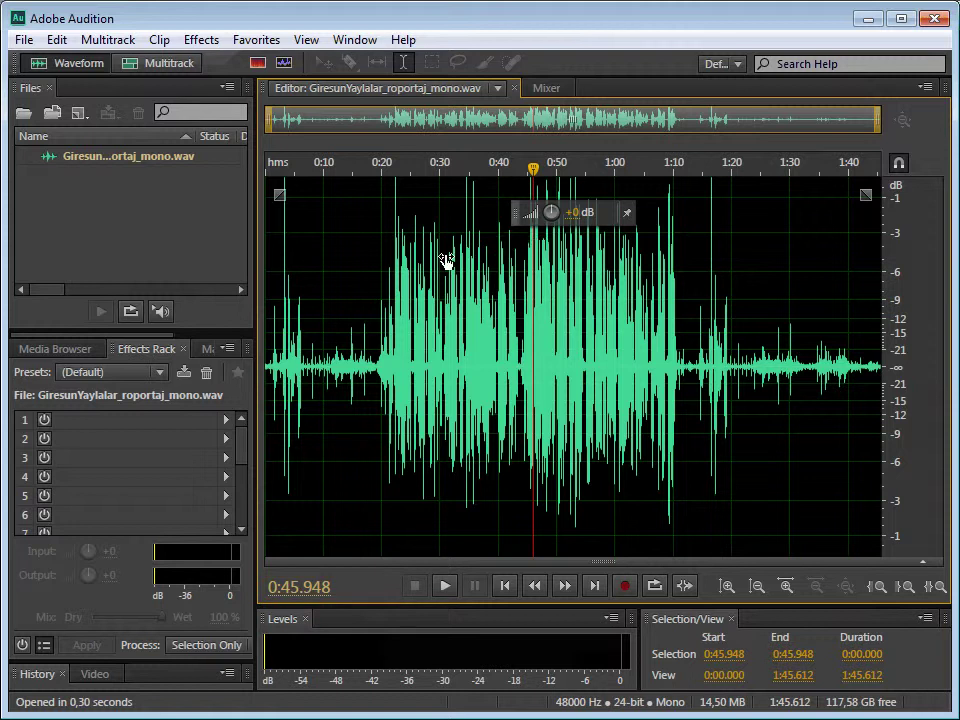
drag(311, 597, 281, 606)
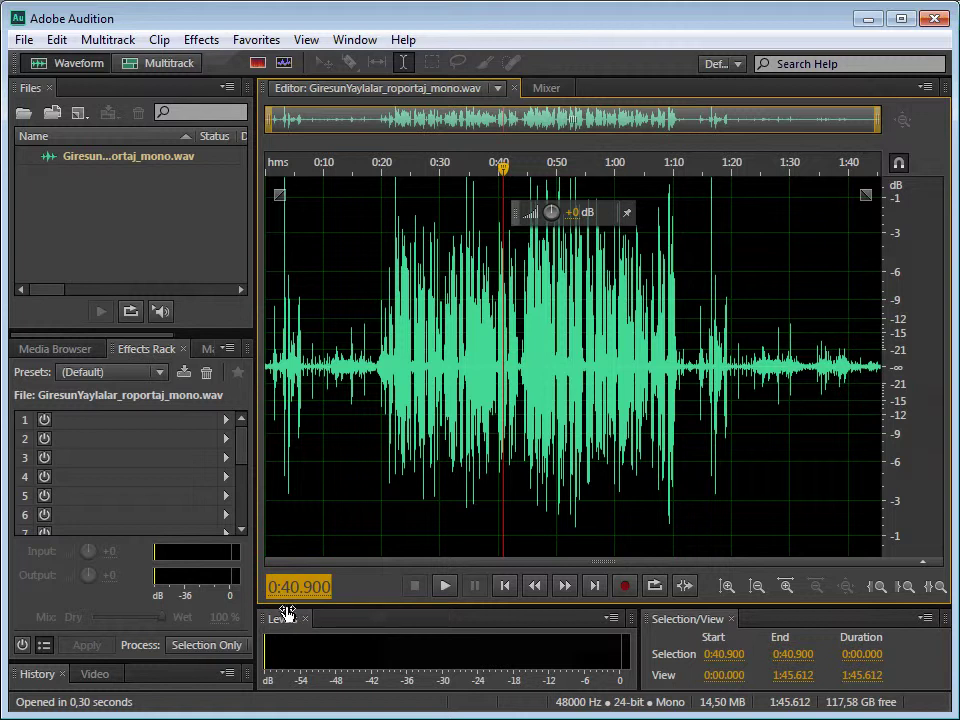
click(295, 587)
text(24)
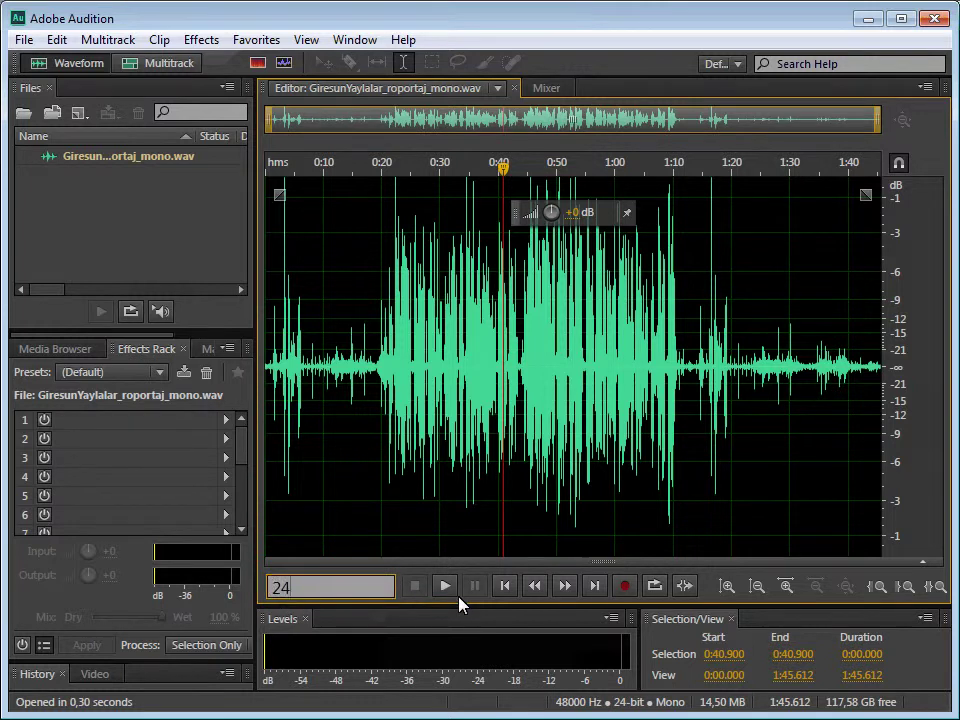
key(Return)
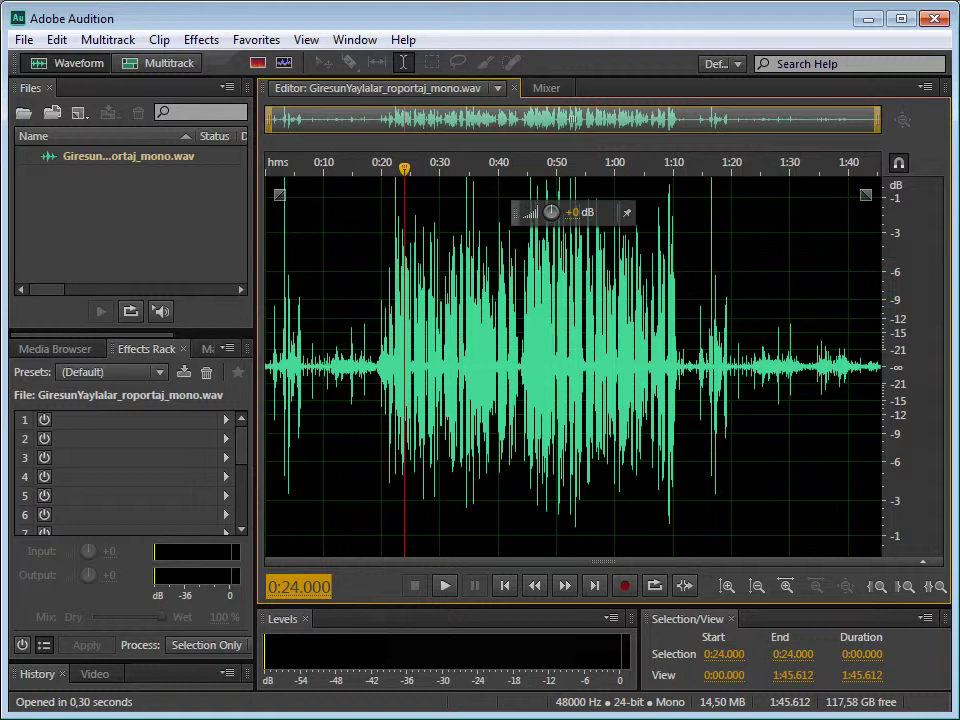
- Show the spectral frequency display beneath the waveform and zoom the timeline in and out around the middle of the recording
scroll(500, 370, up, 4)
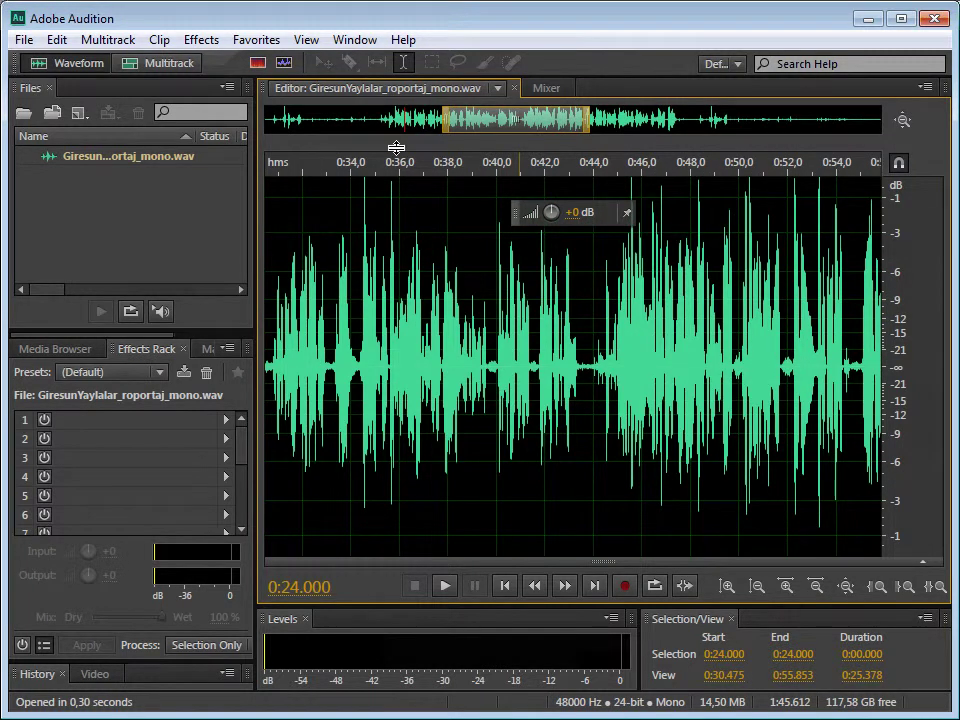
drag(516, 561, 538, 374)
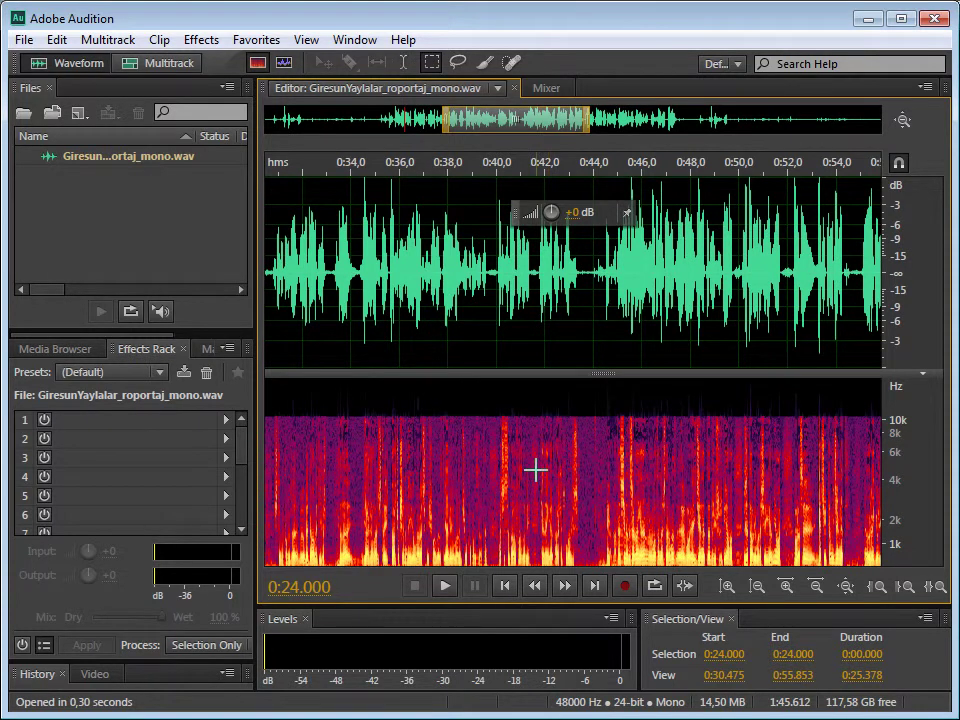
scroll(536, 469, up, 1)
scroll(536, 469, up, 2)
scroll(544, 476, down, 10)
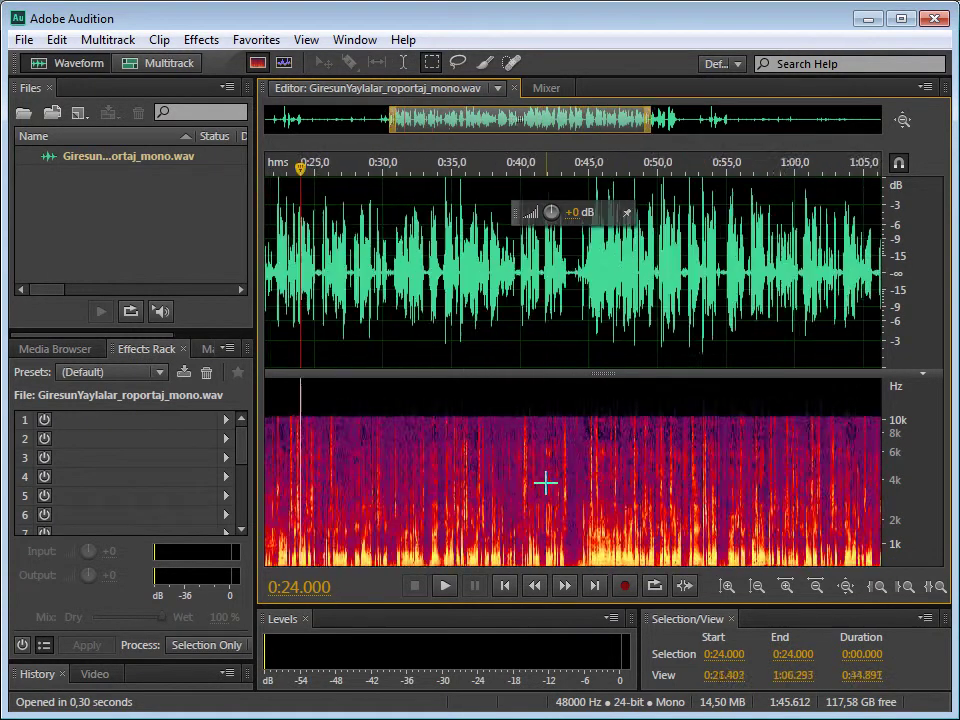
scroll(551, 491, up, 5)
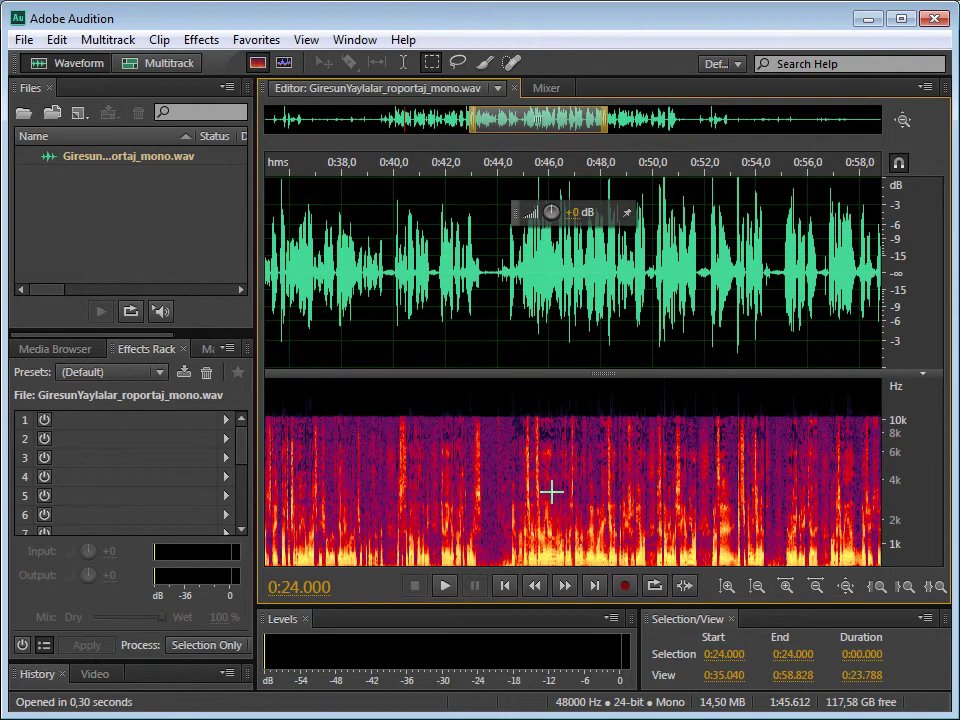
scroll(551, 491, down, 2)
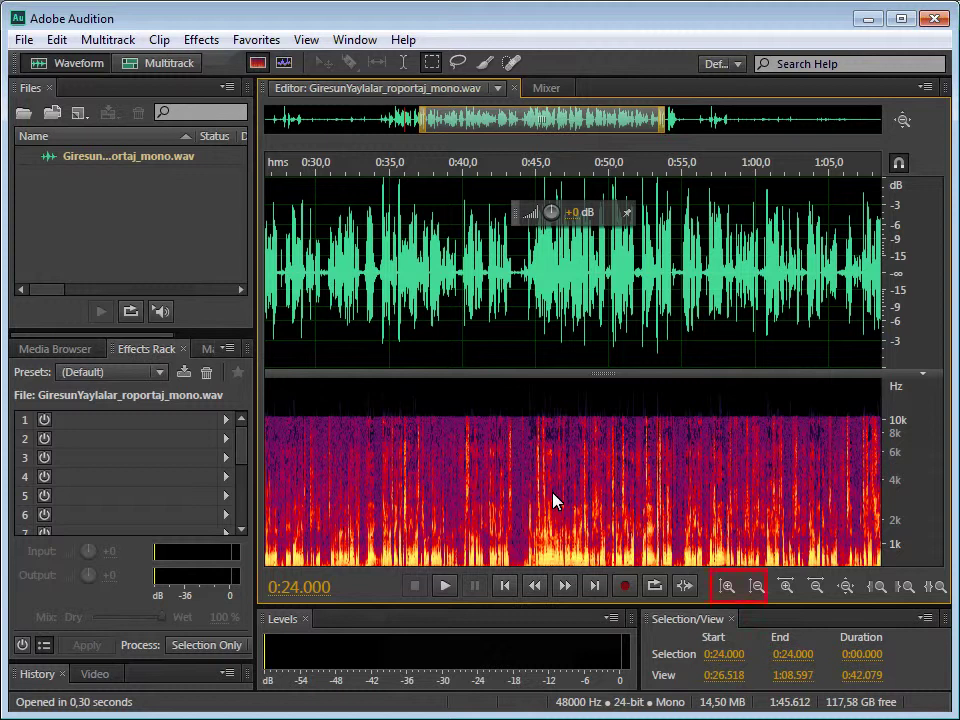
- Zoom in the waveform's amplitude by two levels and its time scale by two levels
click(726, 587)
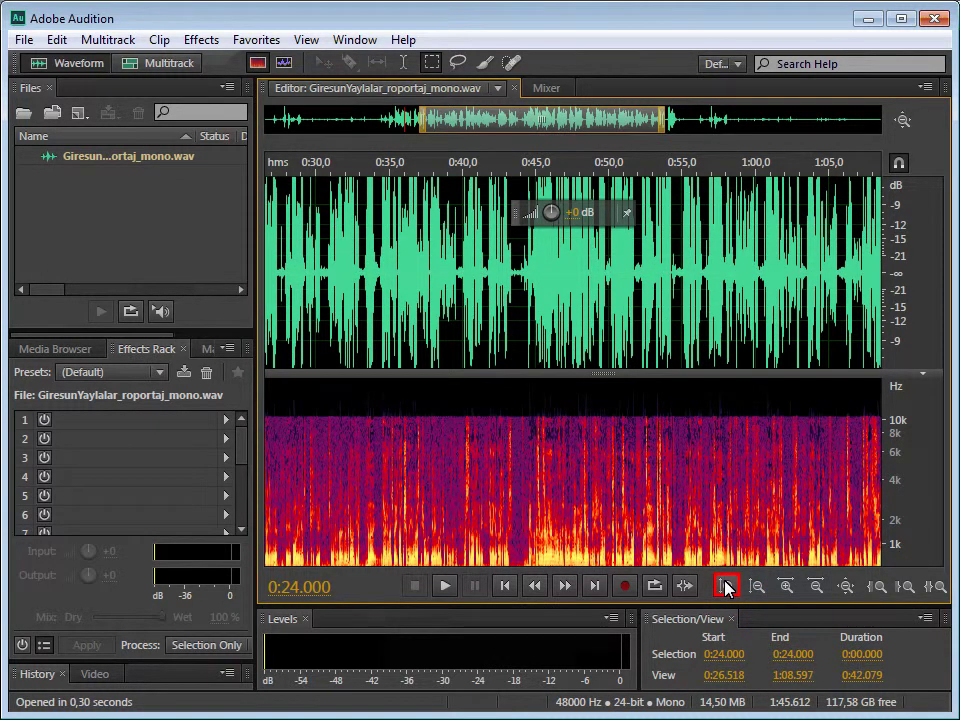
click(726, 587)
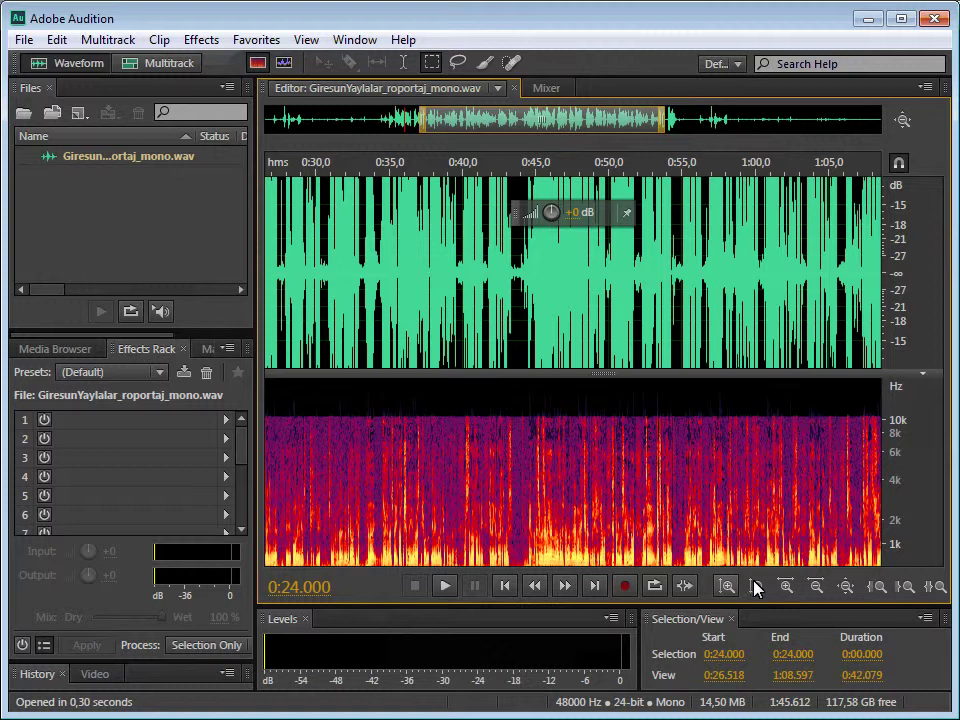
click(794, 587)
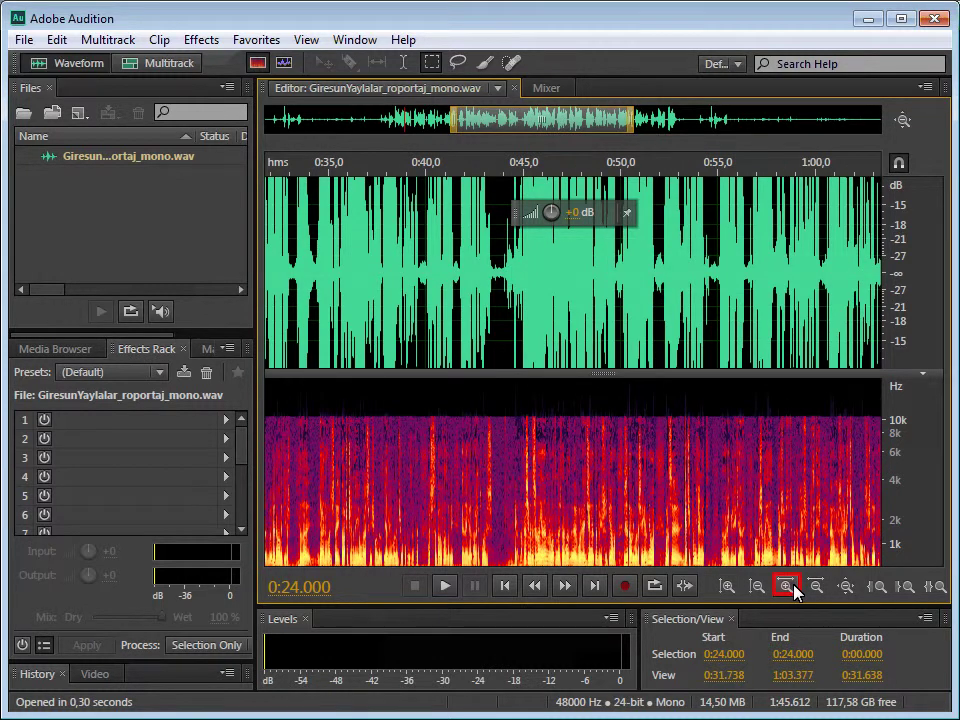
click(794, 588)
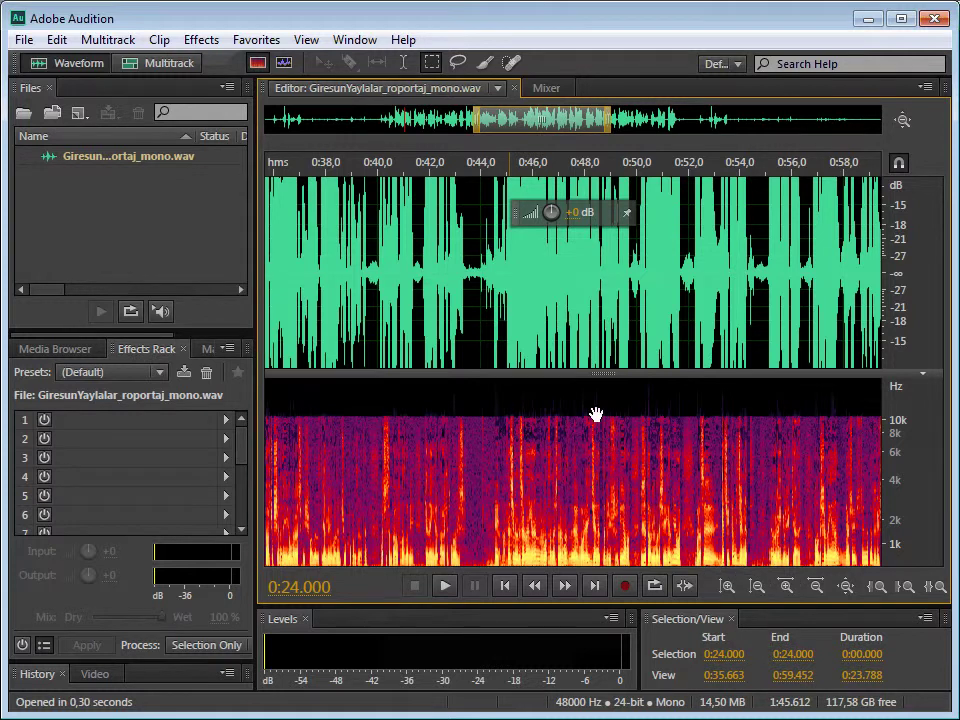
- Shift and resize the visible range in the overview navigator, and zoom out to the full recording
drag(560, 121, 456, 119)
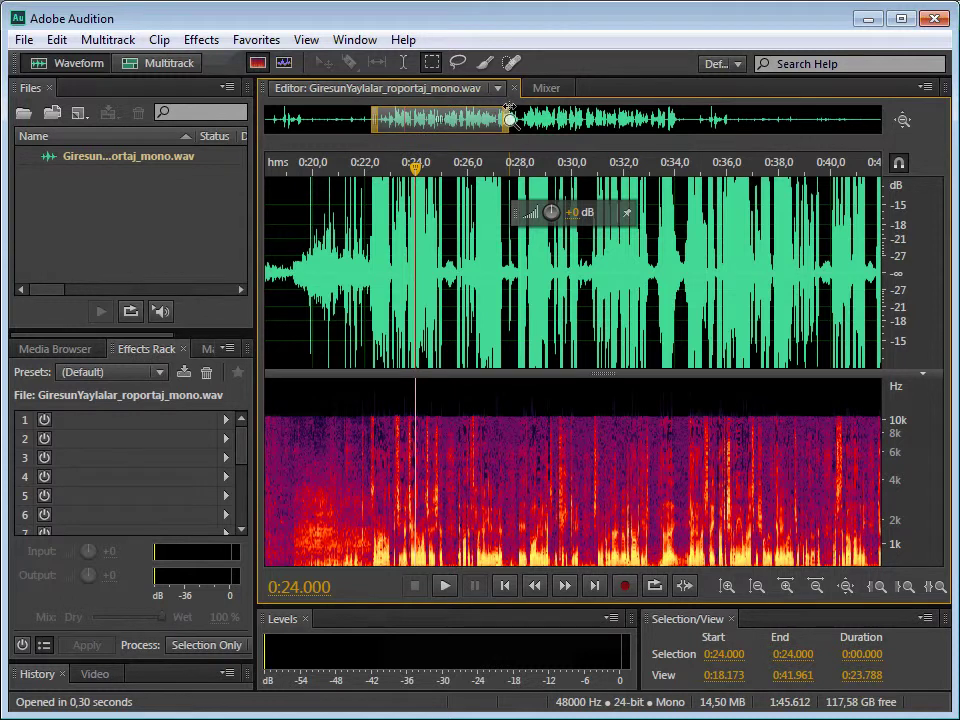
drag(521, 111, 783, 120)
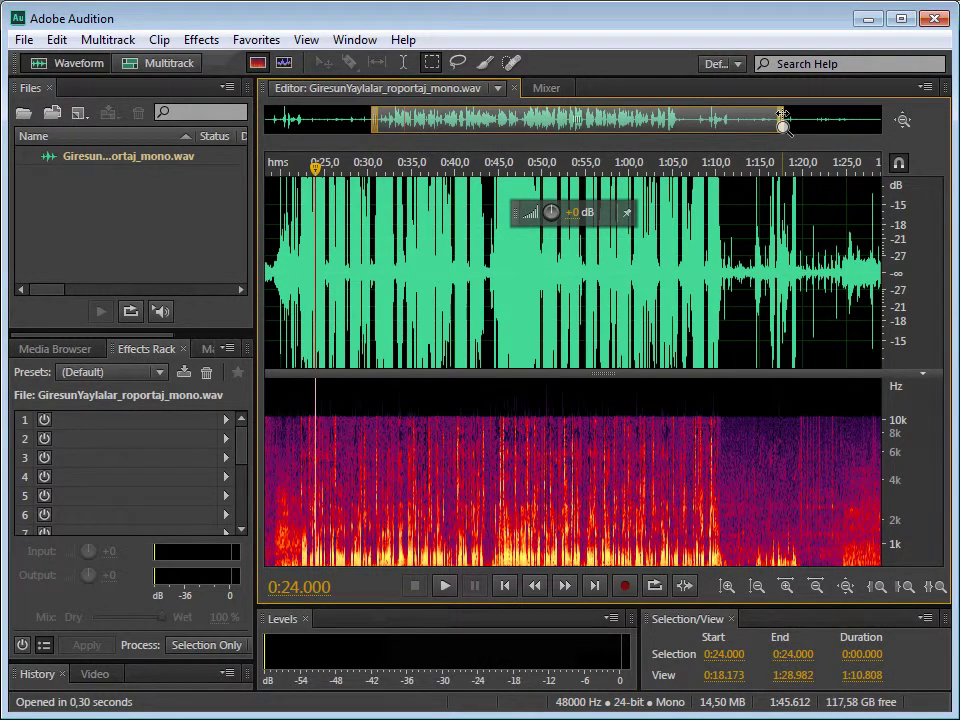
drag(783, 121, 409, 110)
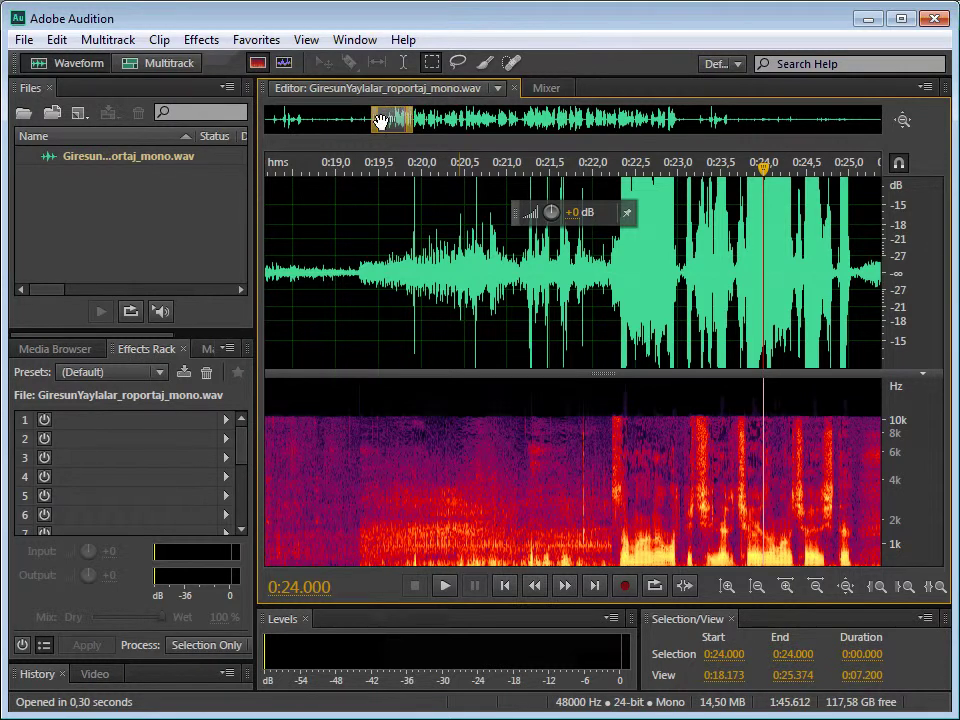
drag(379, 126, 404, 141)
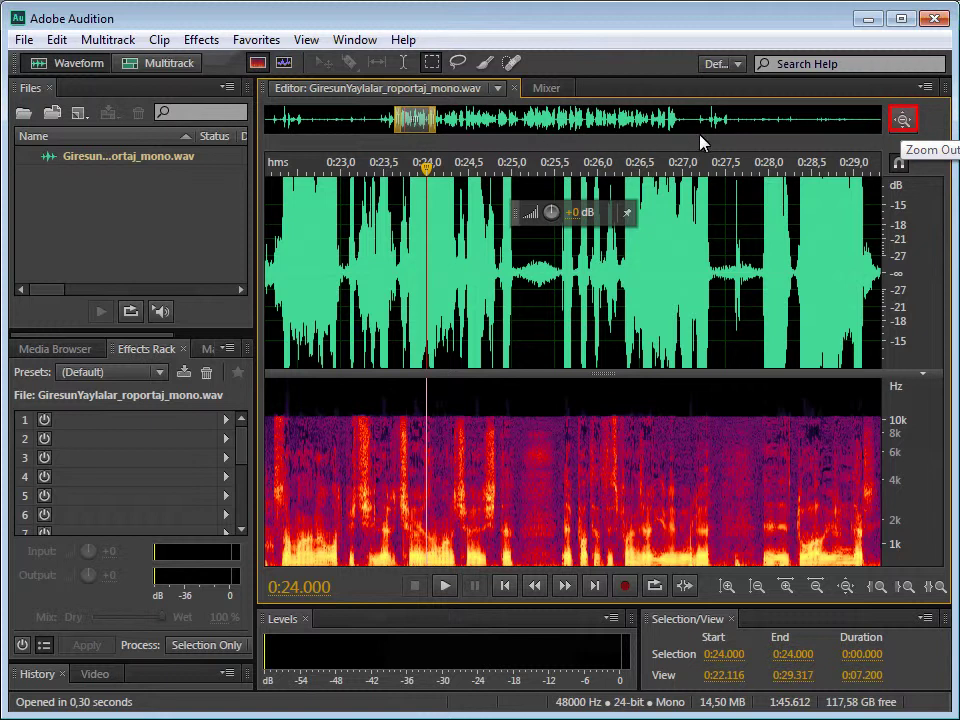
click(902, 122)
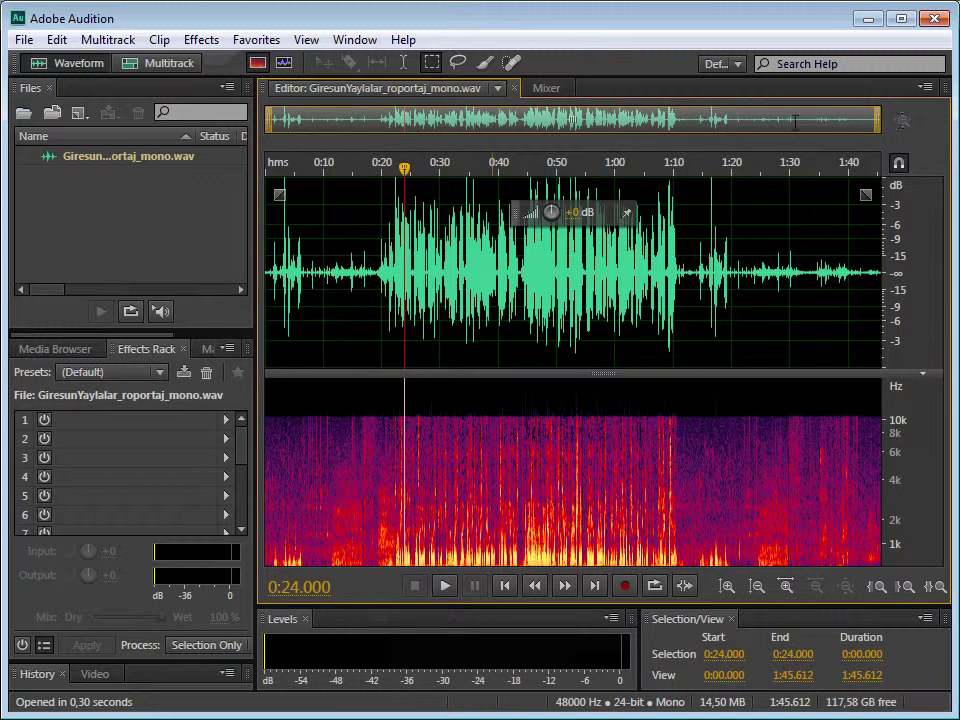
- Select the waveform from 0:40.000 to 0:54.178, zoom to the selection and back out fully, and deselect by placing the playhead at 0:50.000
drag(498, 258, 581, 284)
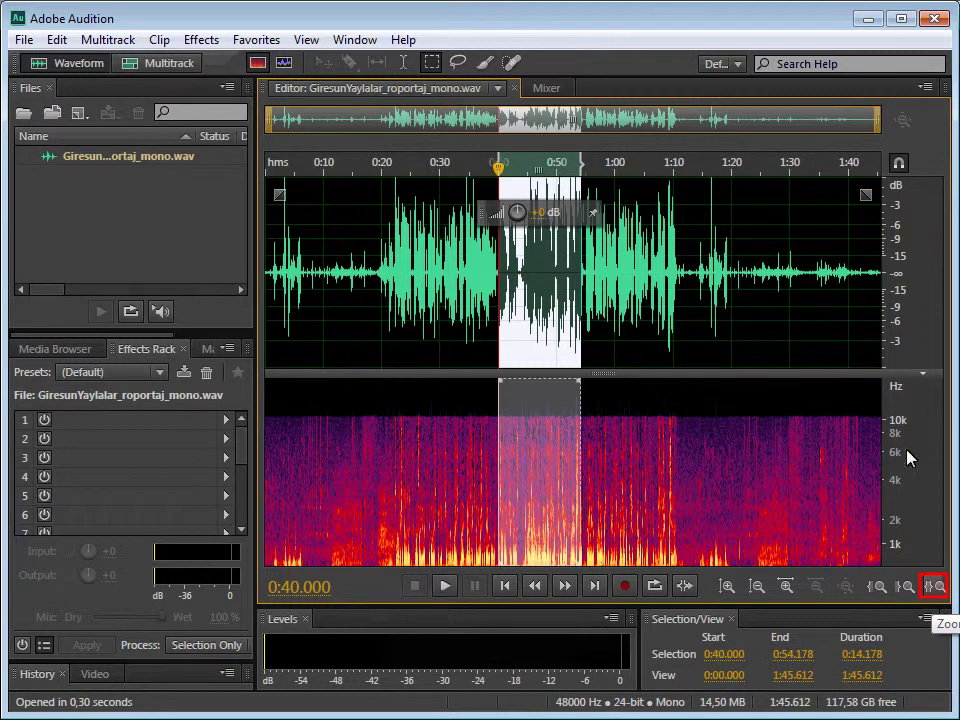
click(935, 586)
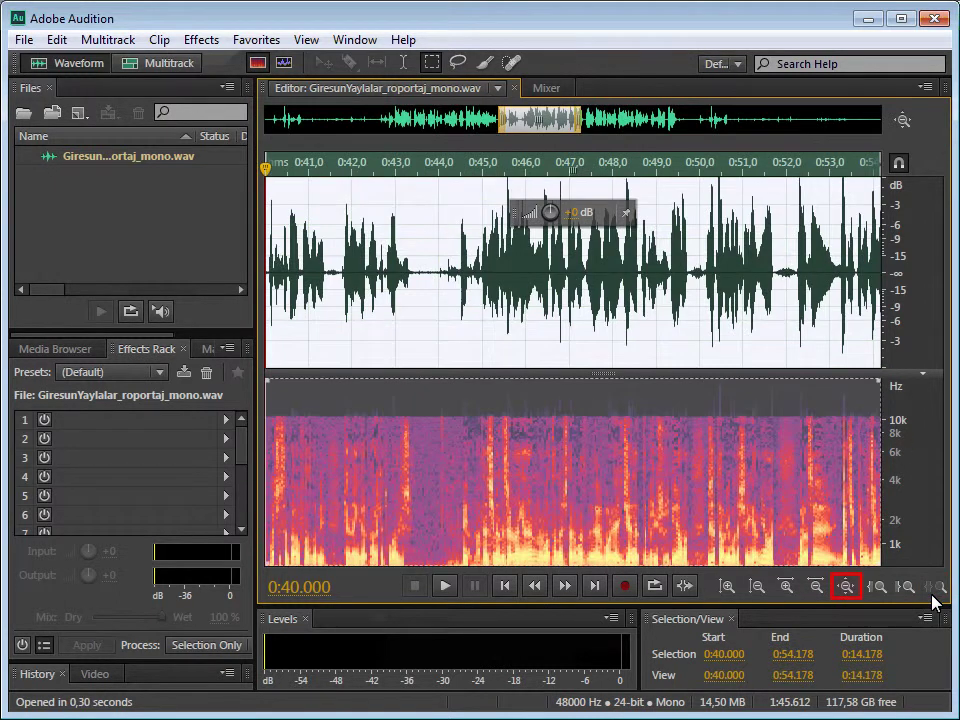
click(846, 586)
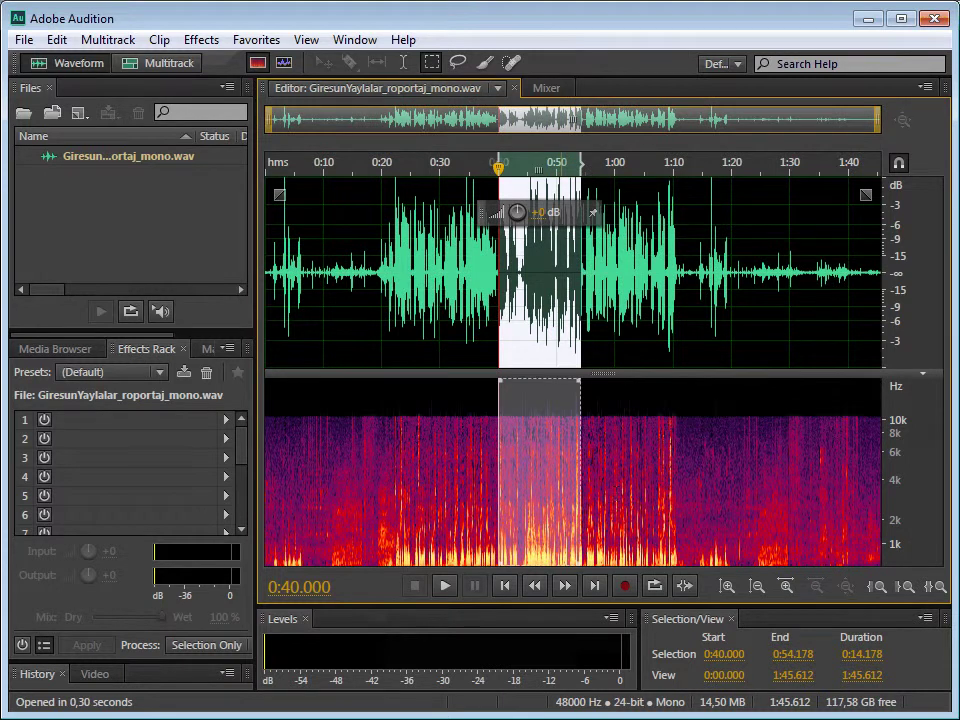
click(558, 302)
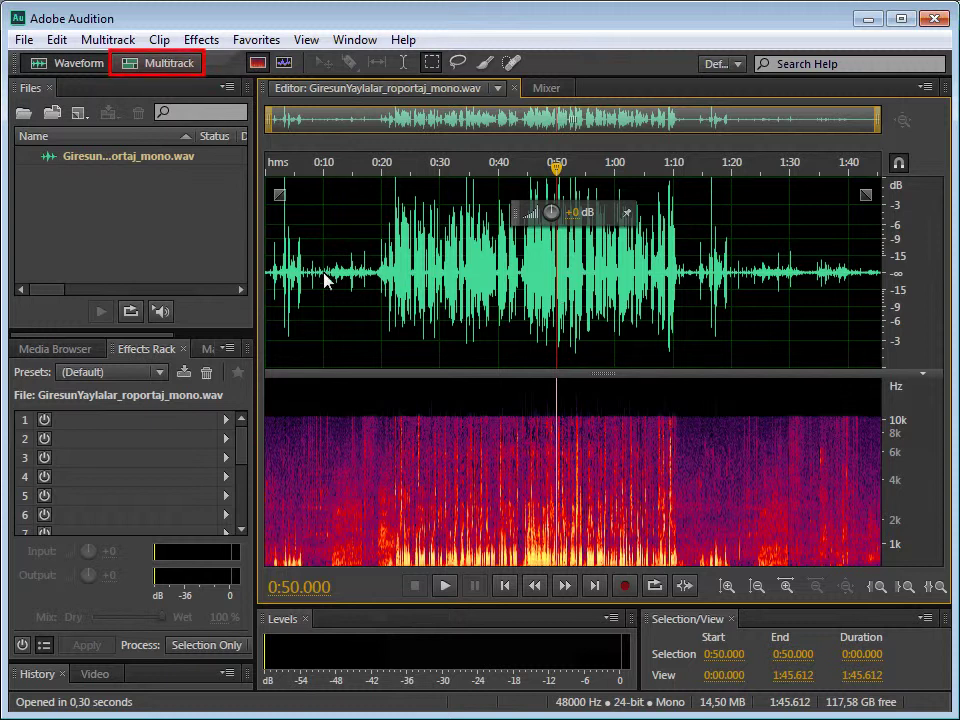
- Create the multitrack session Untitled Session 1 with default settings and place the Giresun WAV file at the start of Track 1
click(134, 64)
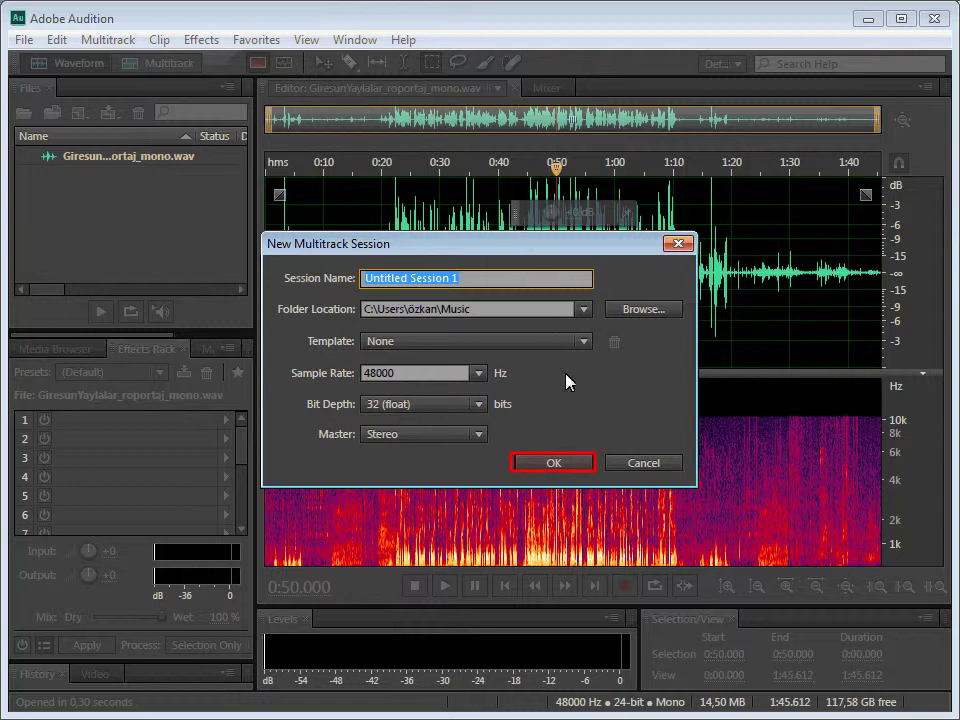
click(573, 462)
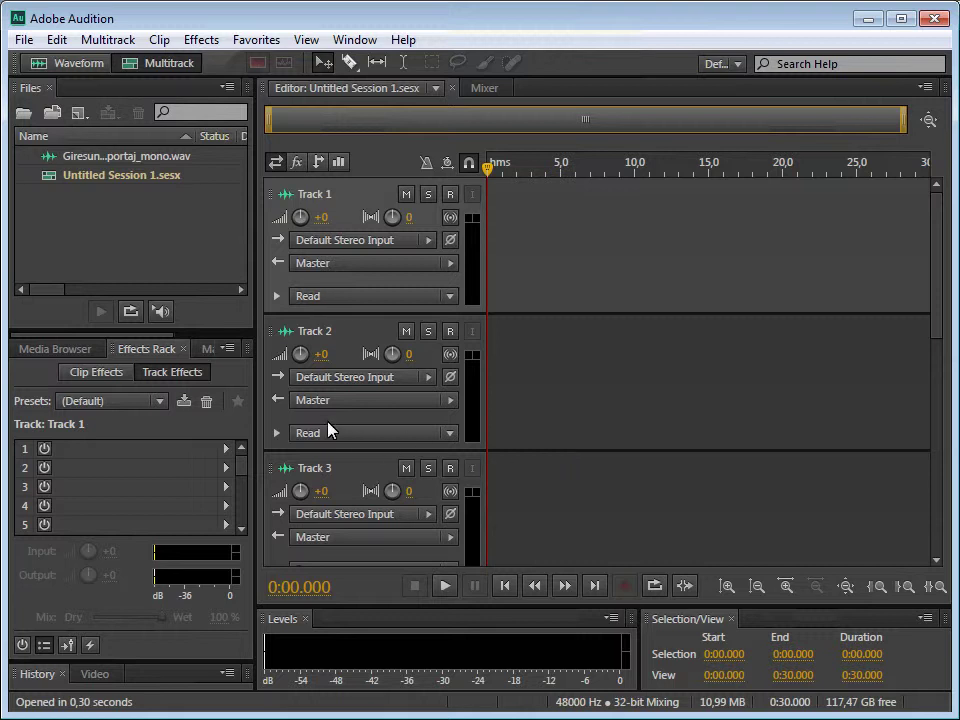
drag(127, 156, 495, 244)
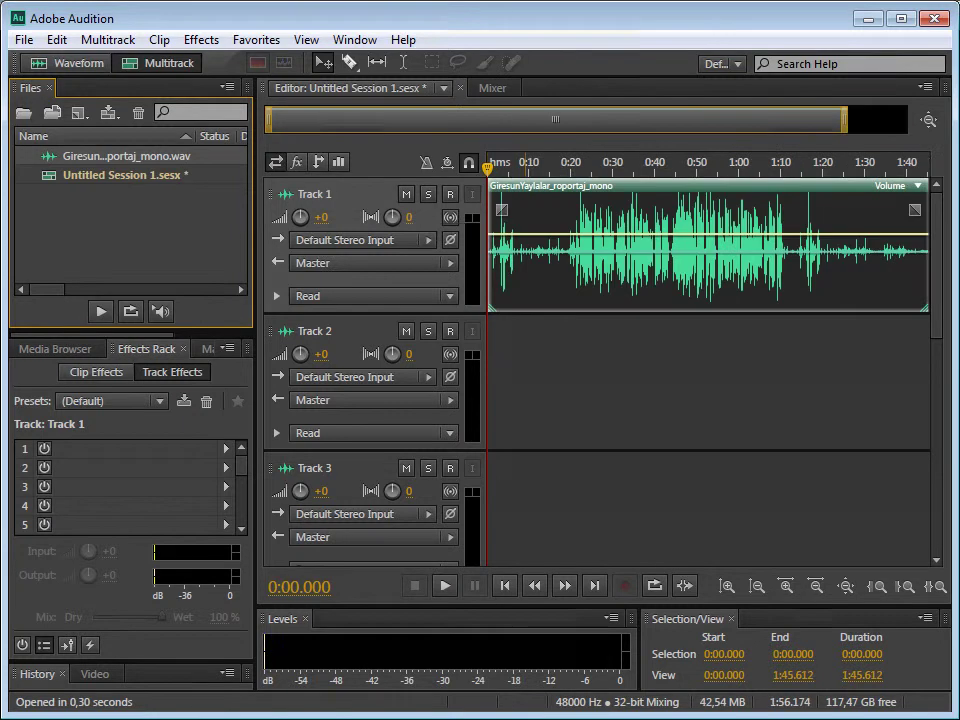